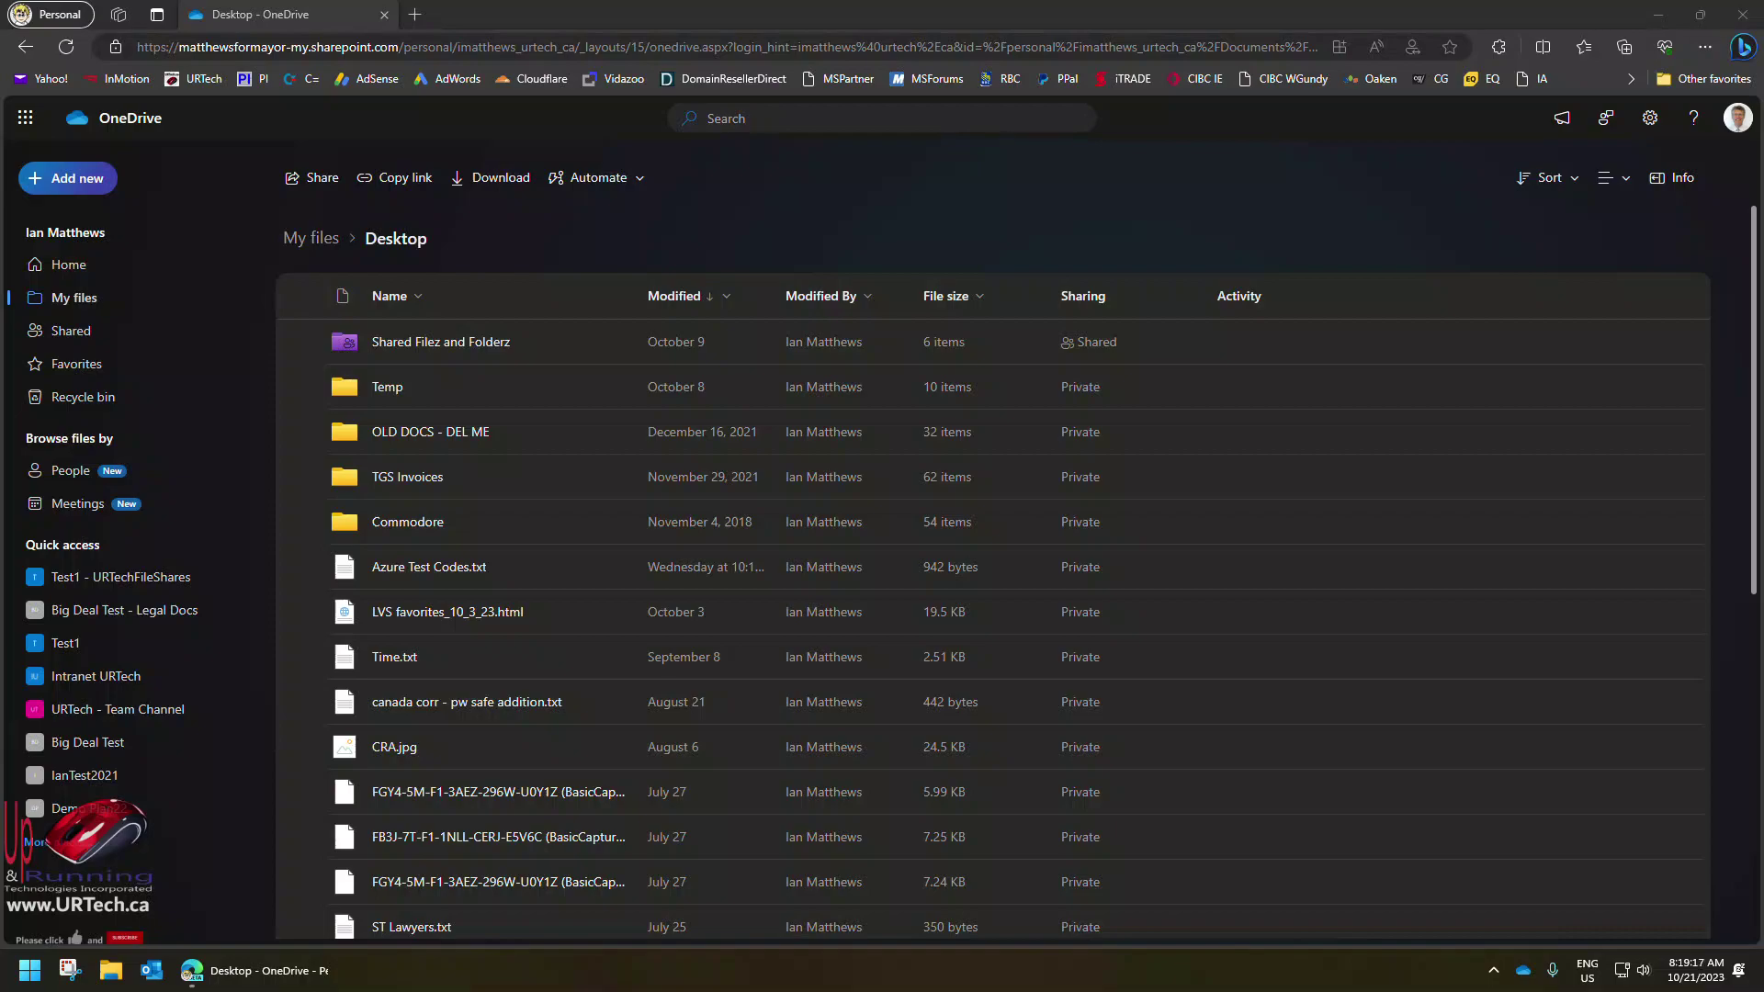
Load sharegate.com in a new Edge tab and go to its Microsoft 365 migration page.
left_click(413, 14)
type("sharegate.com")
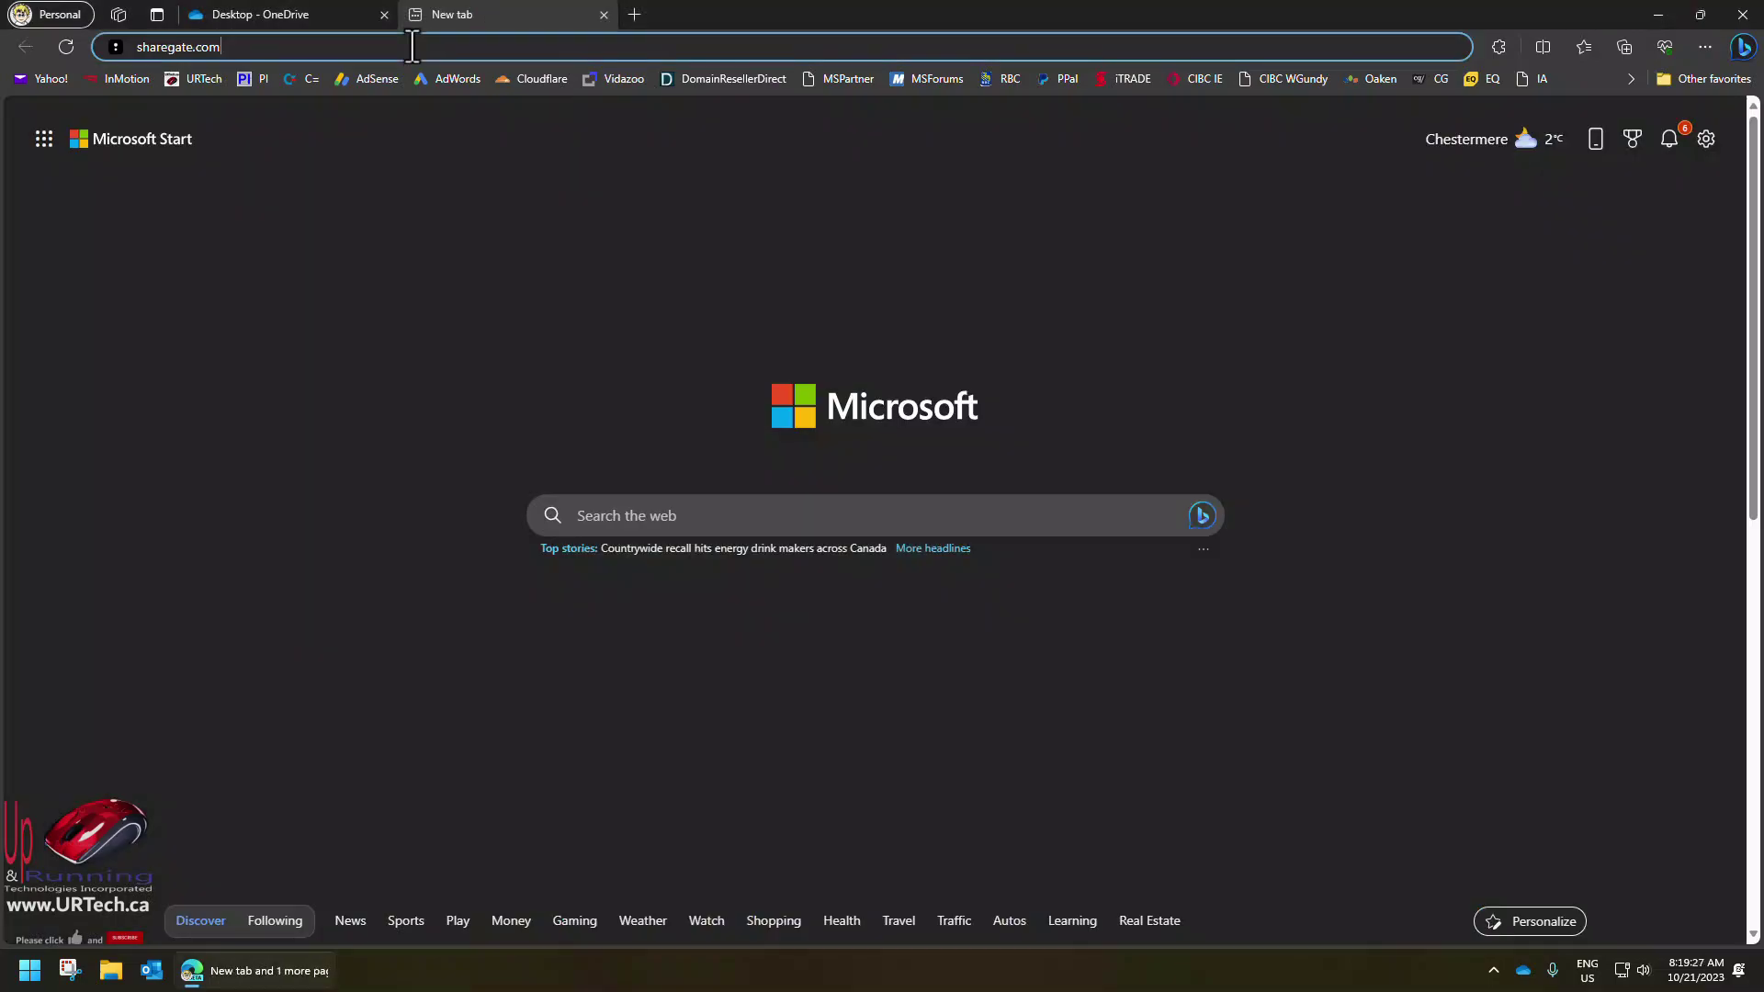
key("Return")
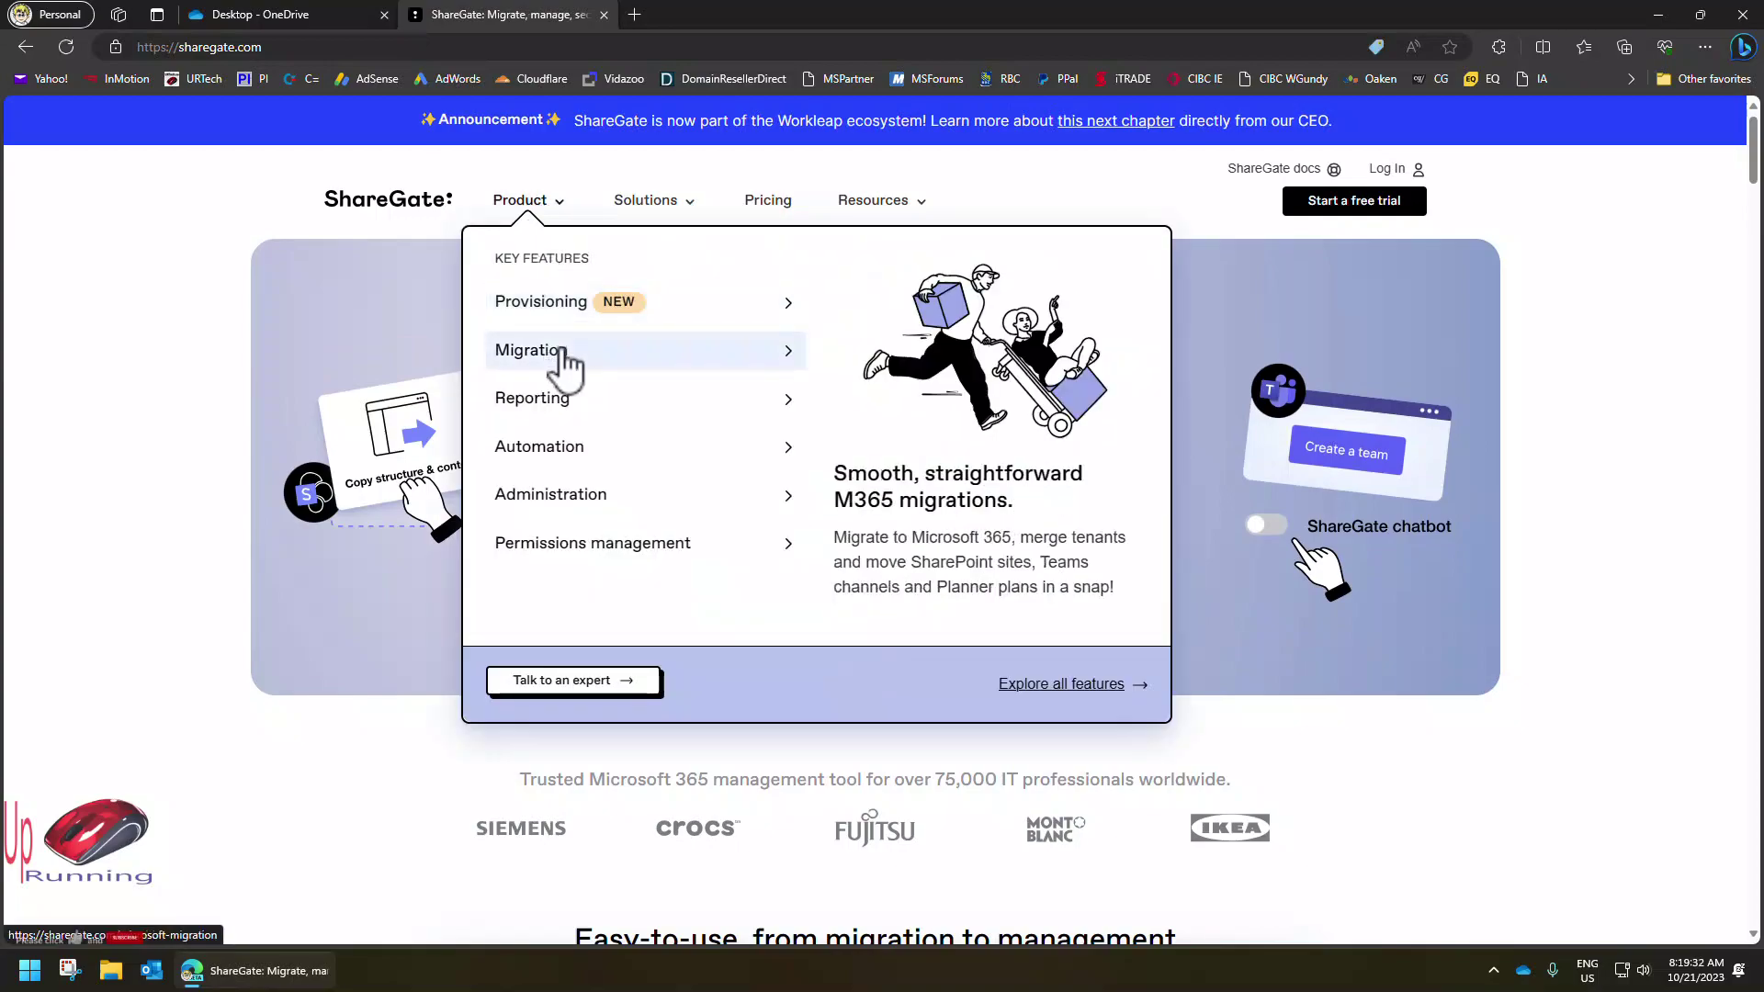
left_click(565, 362)
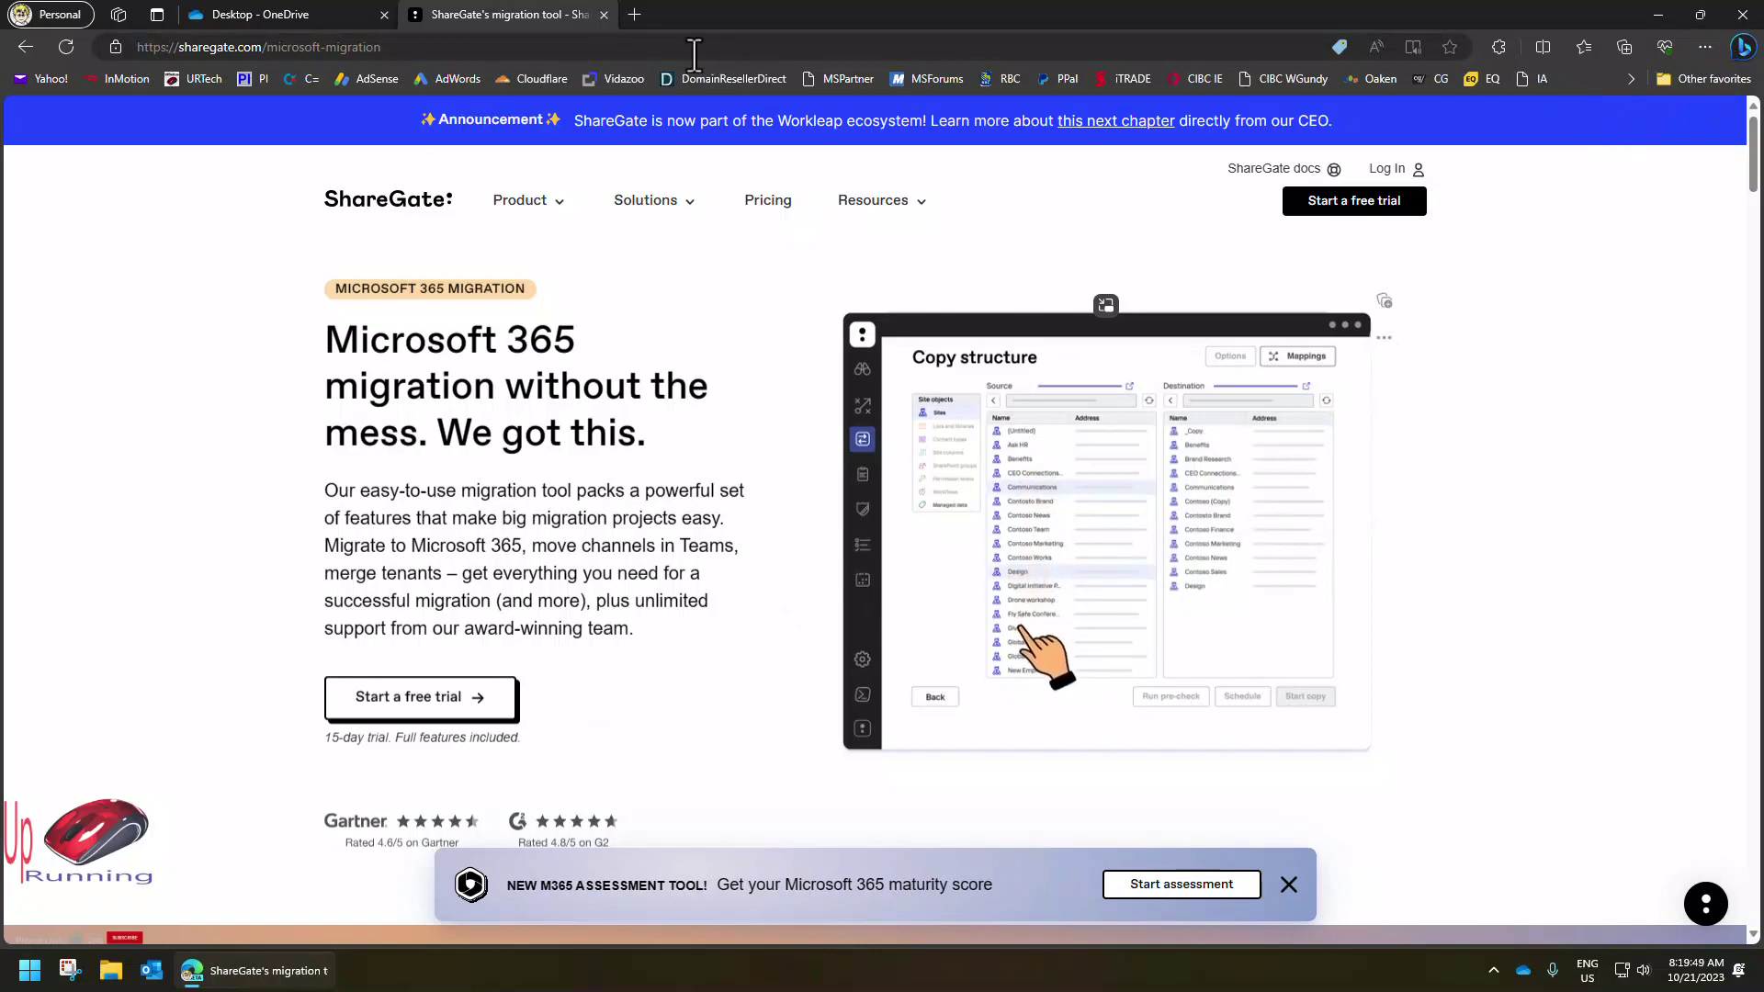
Launch ShareGate migration tool from a Start menu search for 'share'.
left_click(31, 974)
type("share")
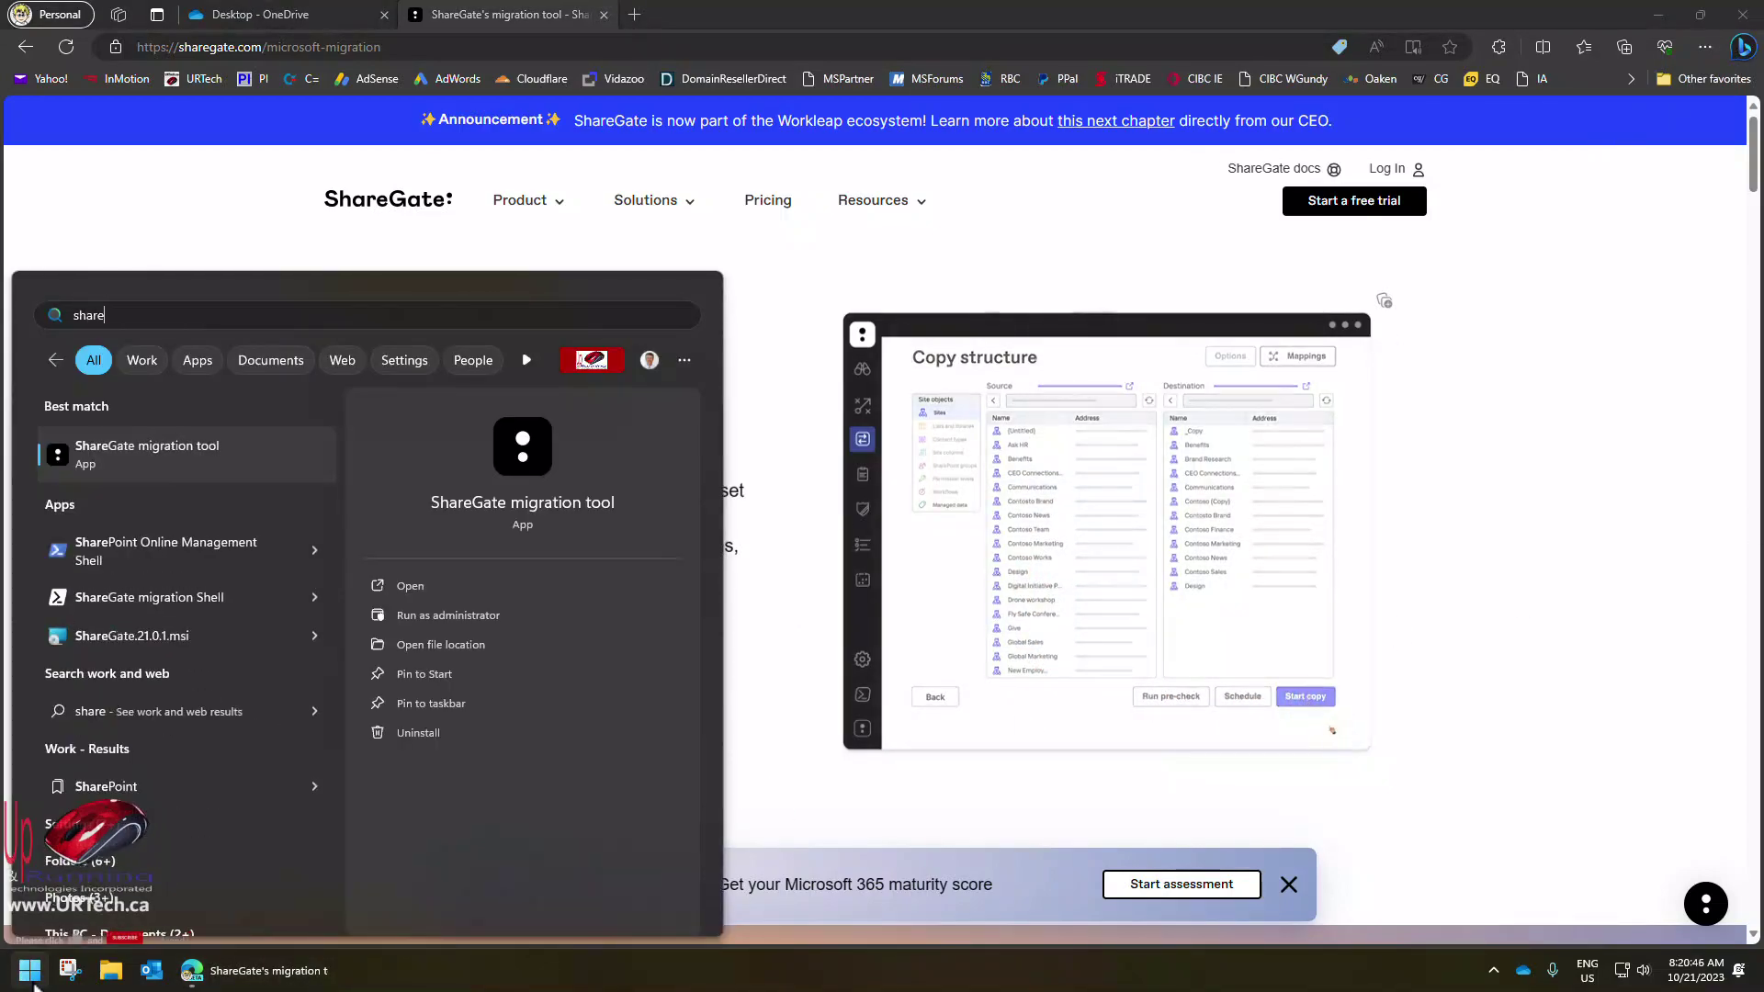
key("Return")
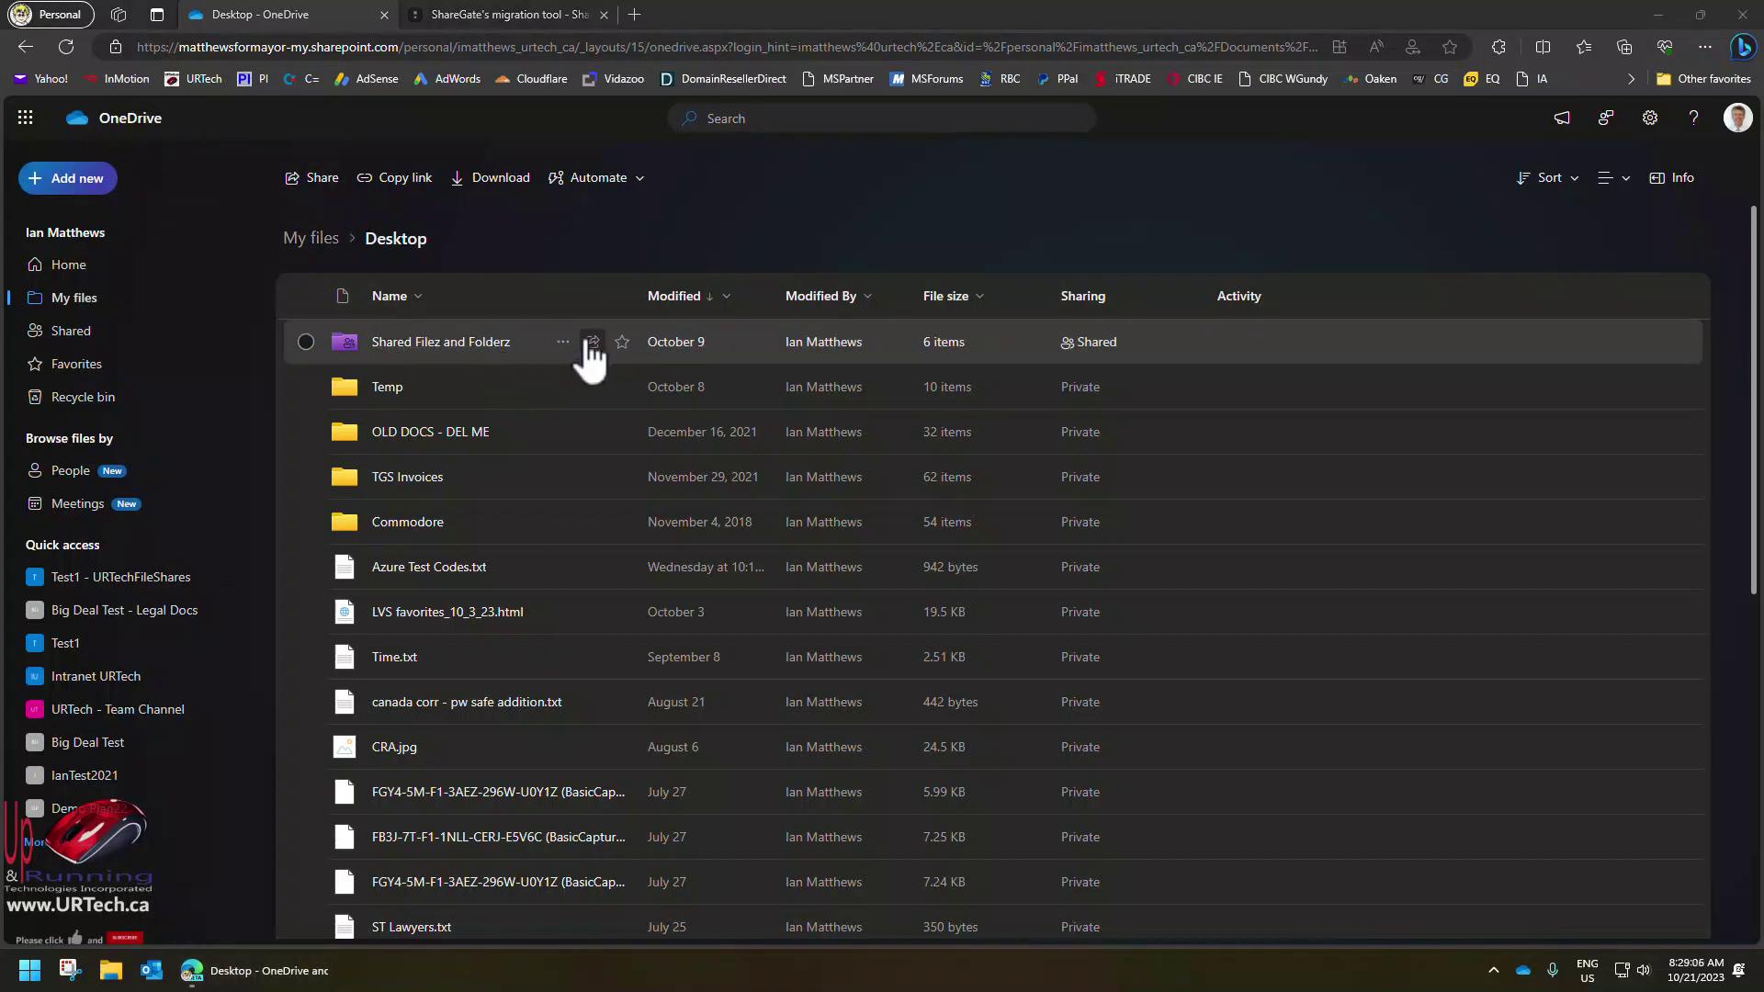
Review the Manage access people list for Shared Filez and Folderz, then close it.
left_click(566, 354)
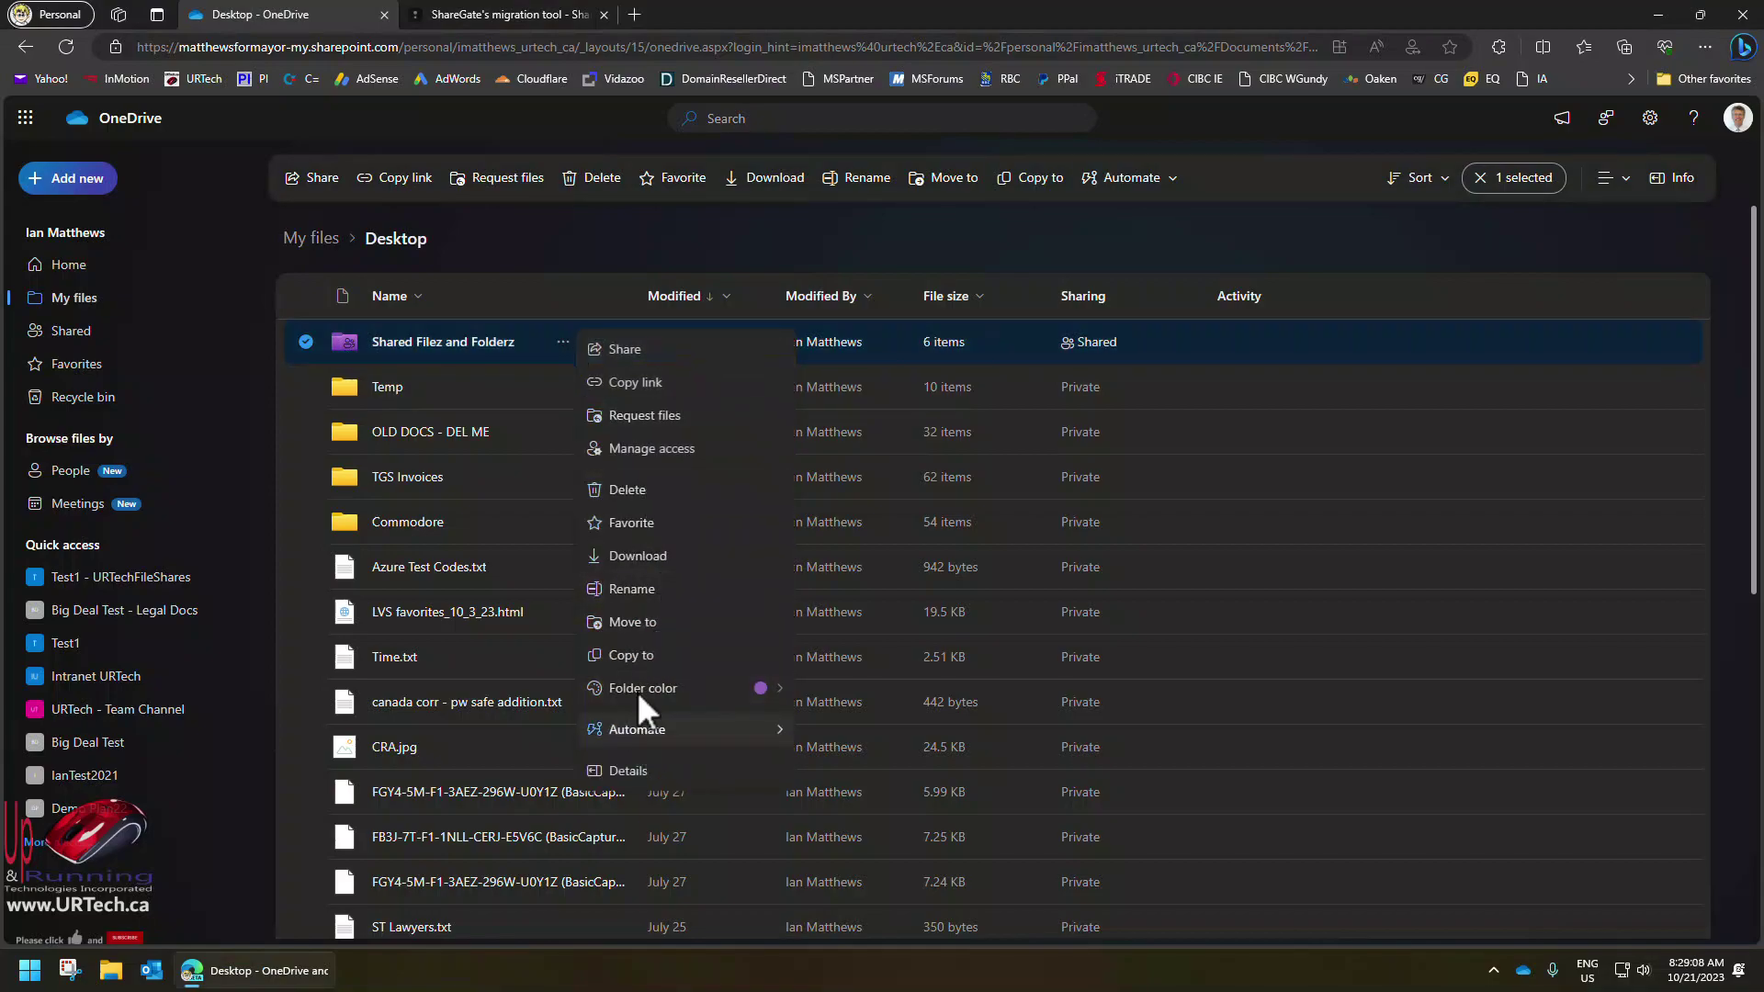
left_click(651, 449)
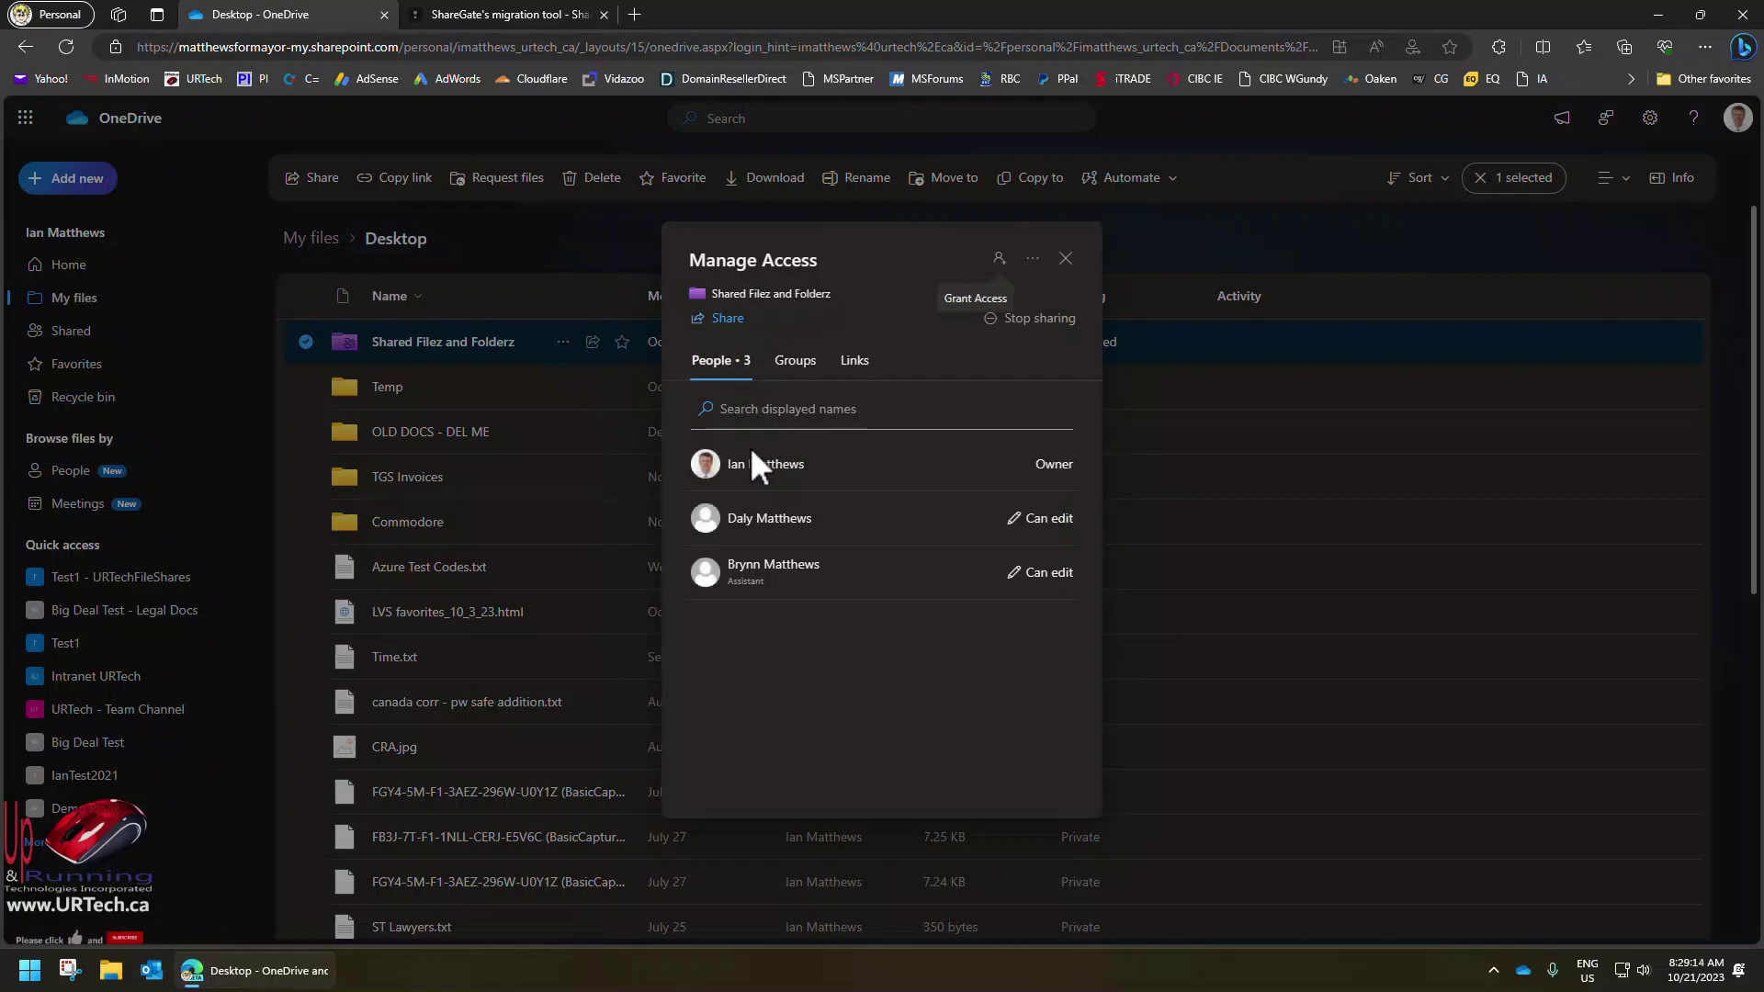
left_click(1065, 258)
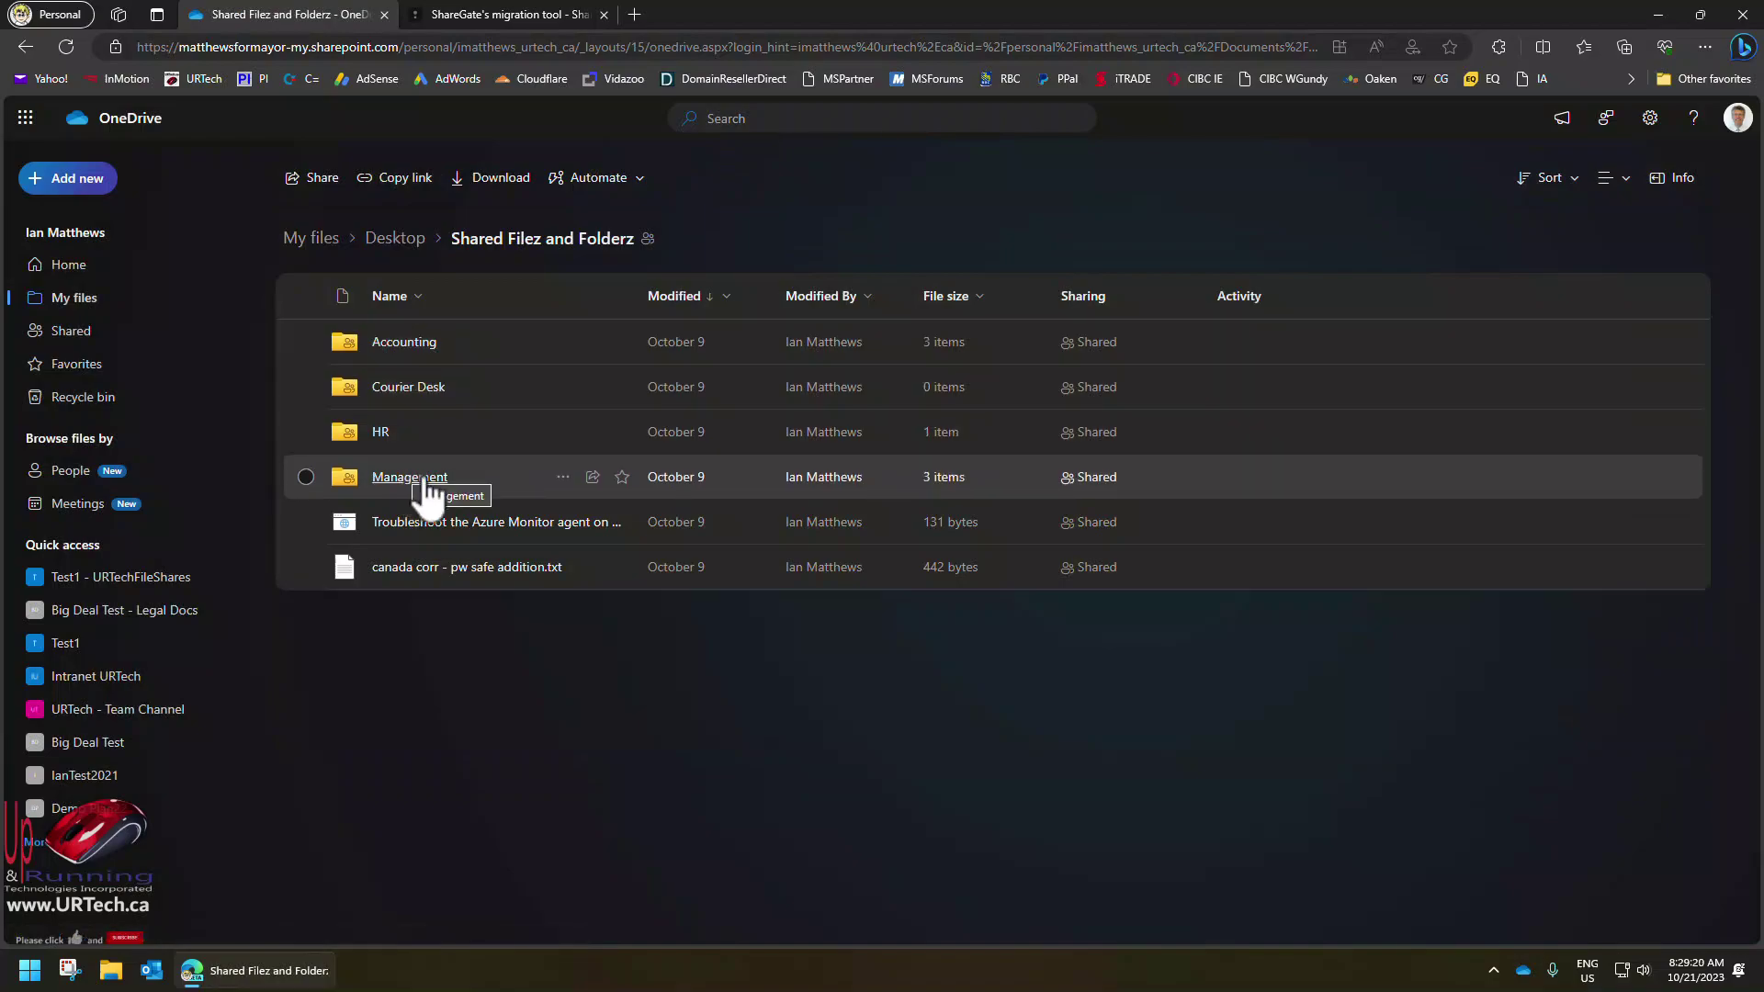
Check who has access to the Management folder.
right_click(576, 479)
left_click(645, 552)
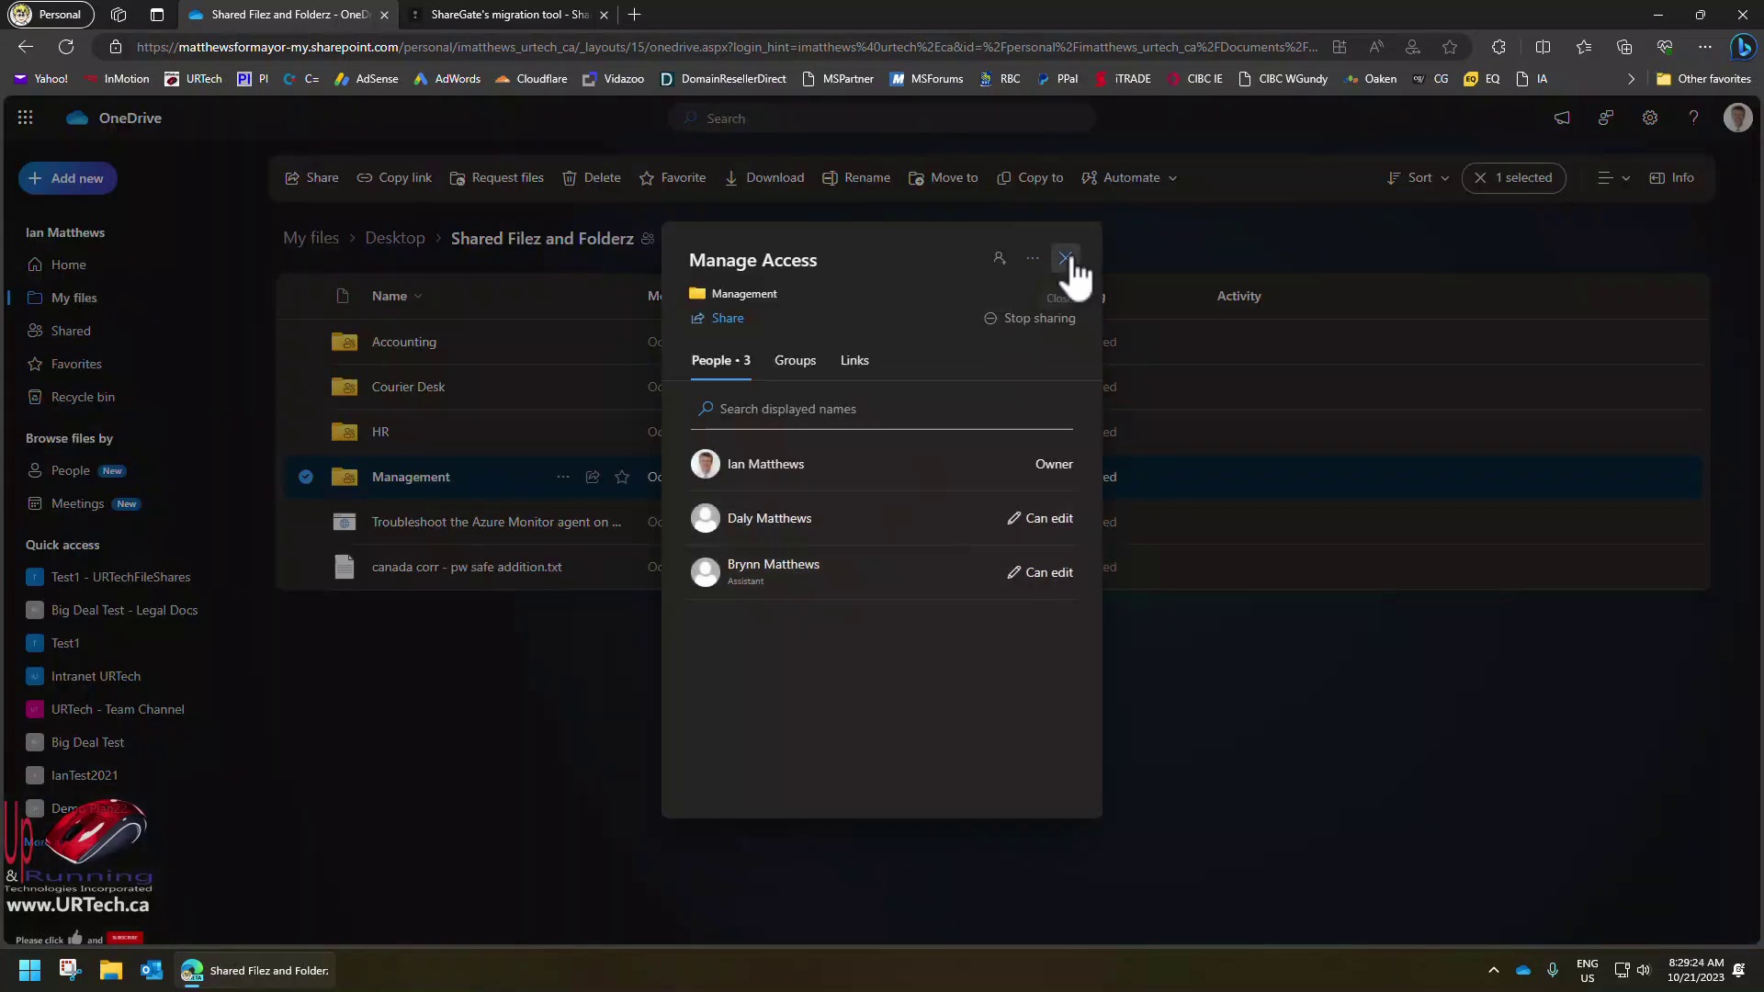
left_click(1056, 262)
left_click(397, 480)
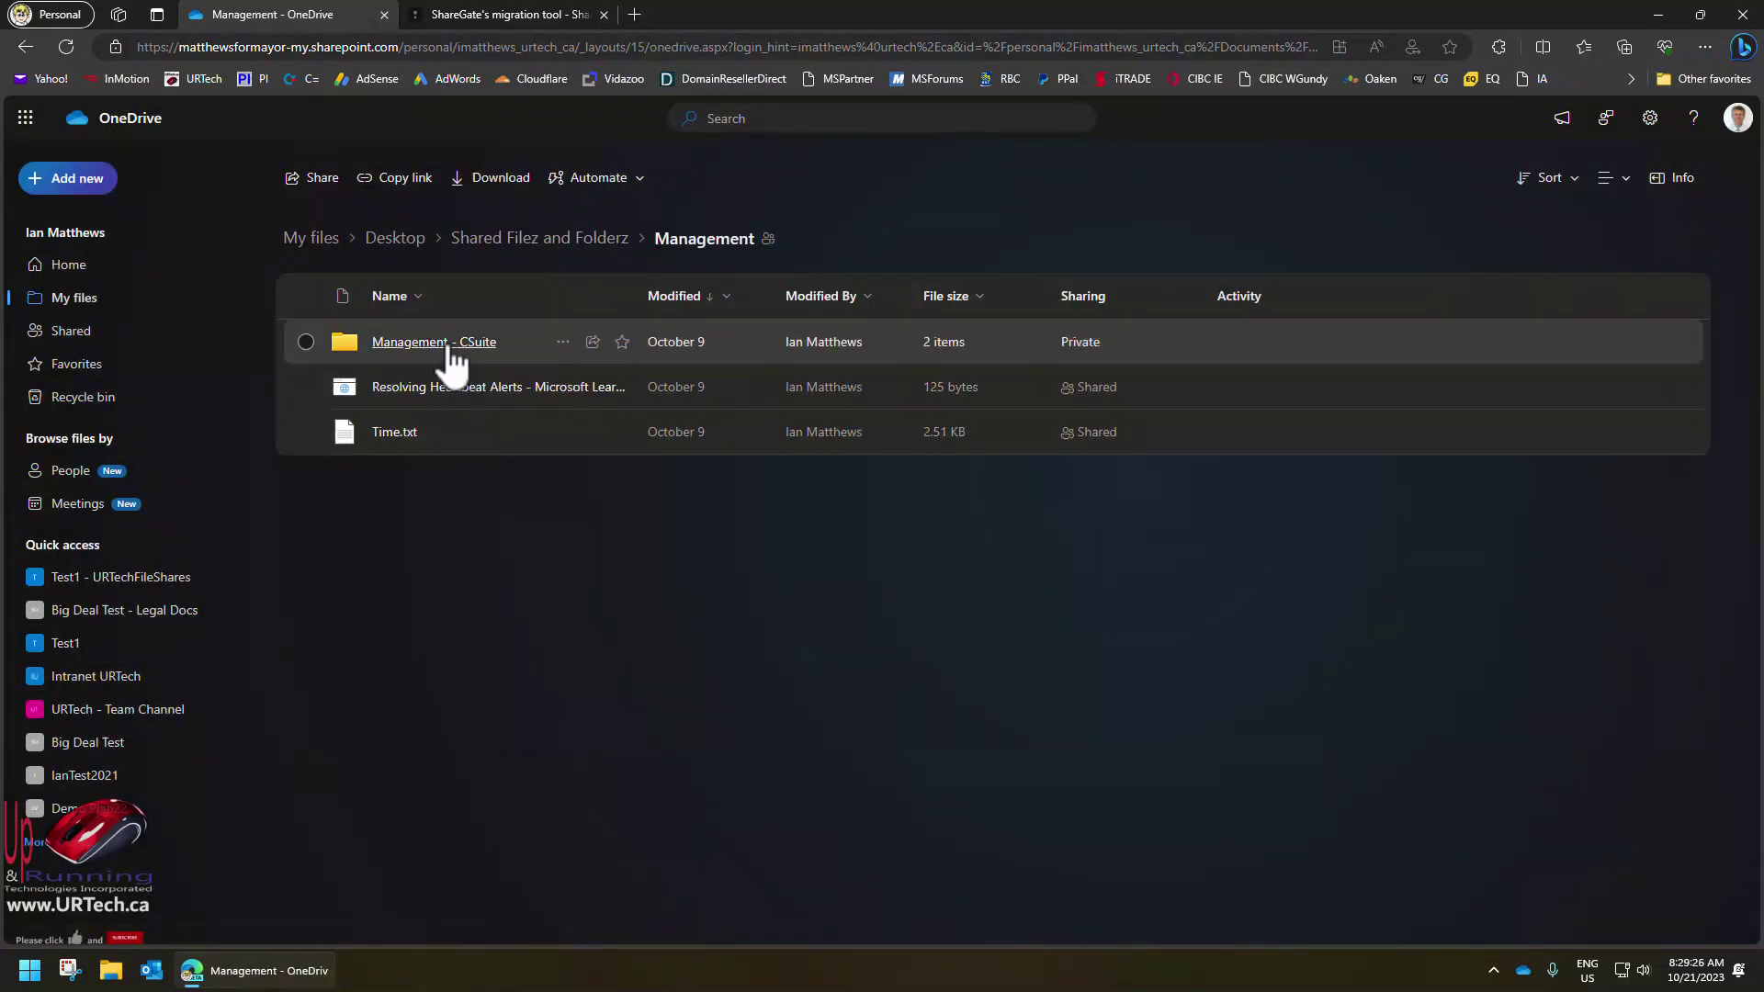
right_click(573, 342)
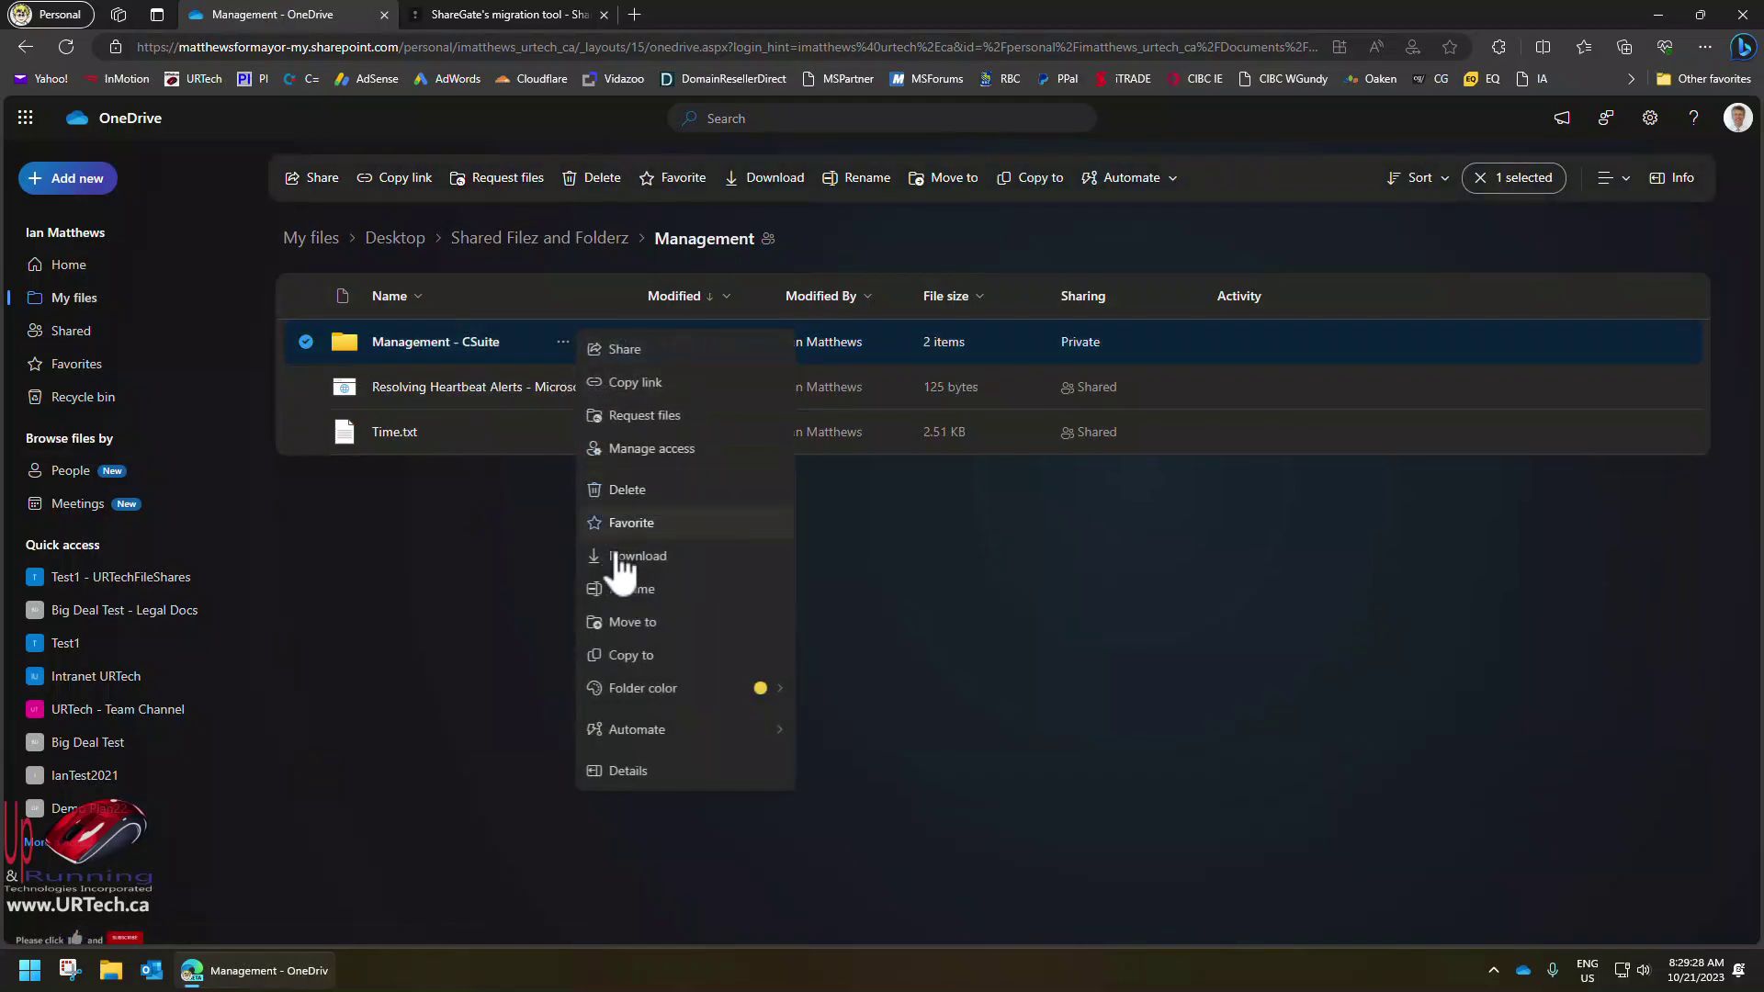
left_click(659, 453)
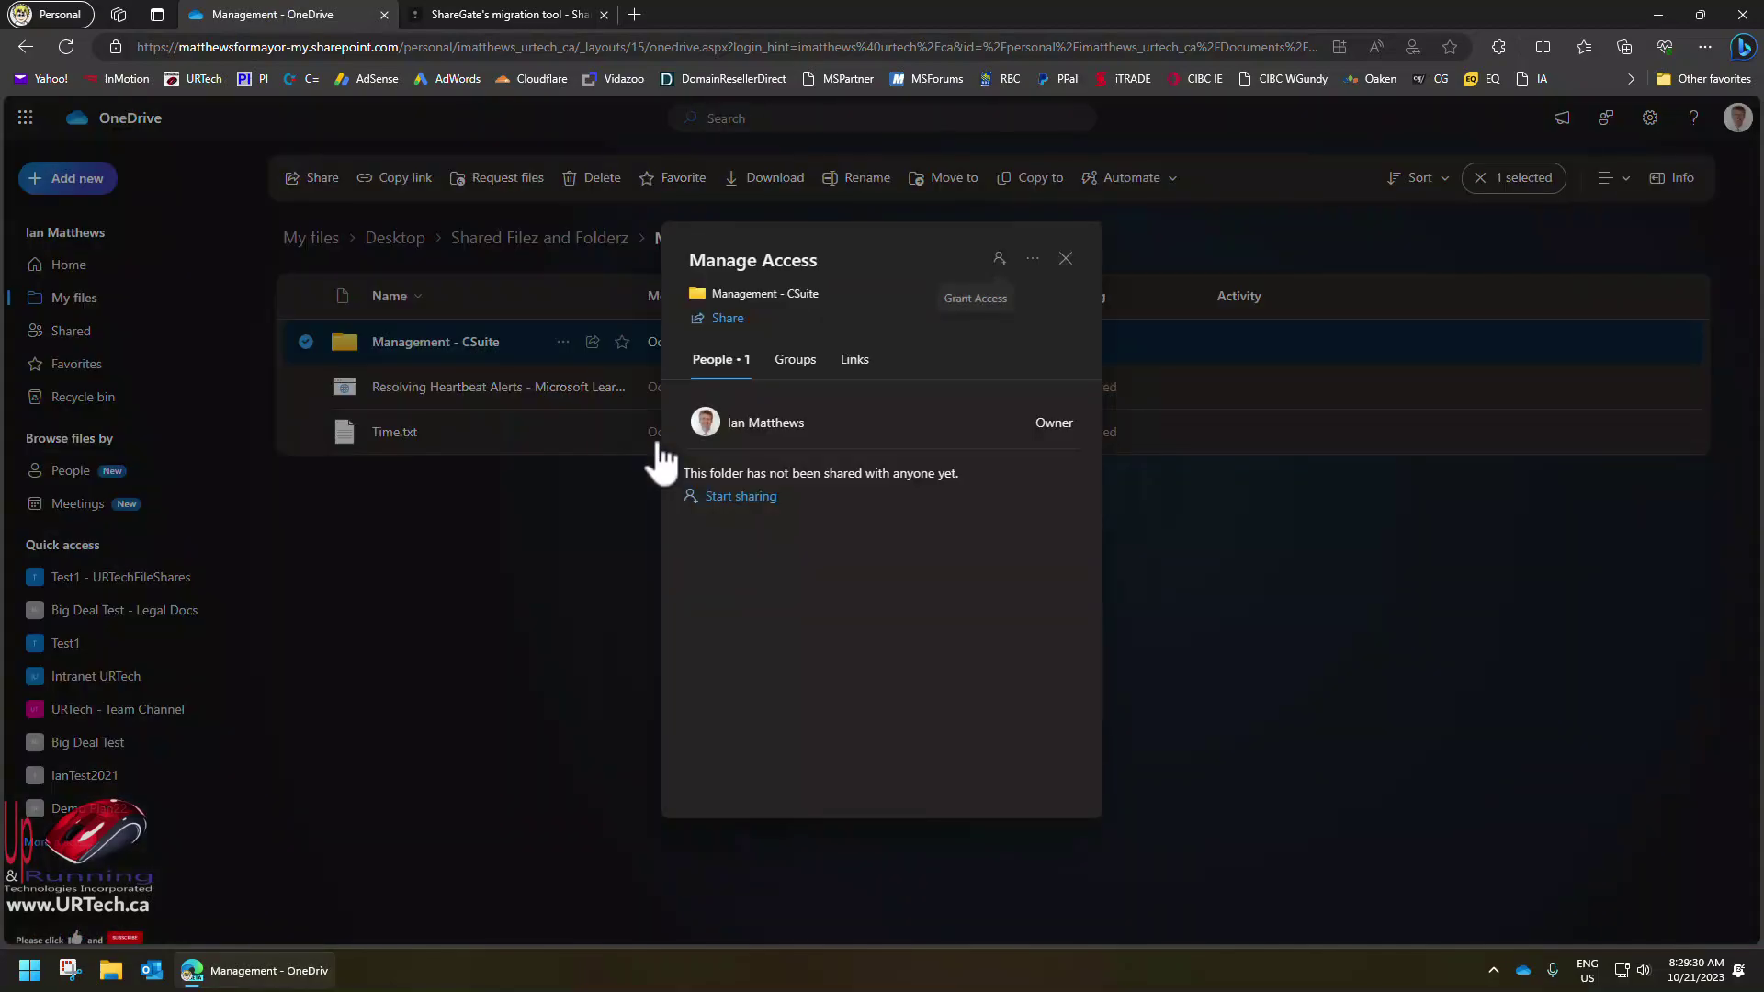
left_click(1064, 257)
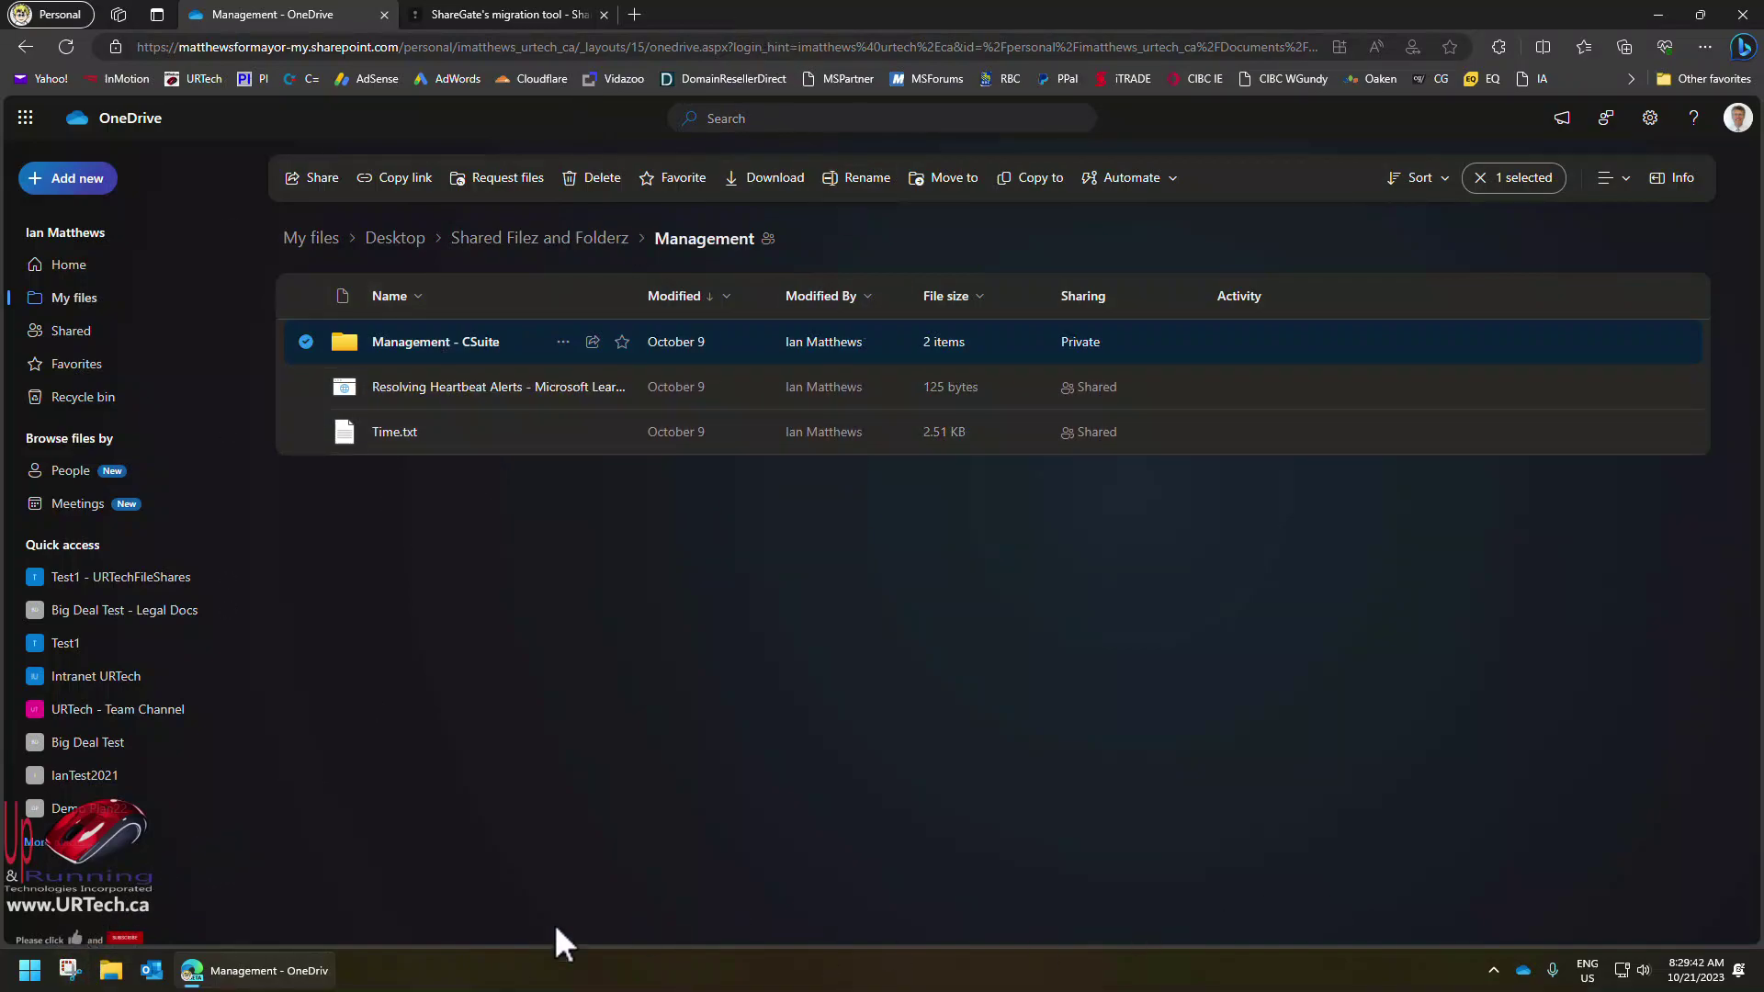
Bring up ShareGate, glance at Explore, then choose Copy content only.
left_click(28, 971)
type("sha")
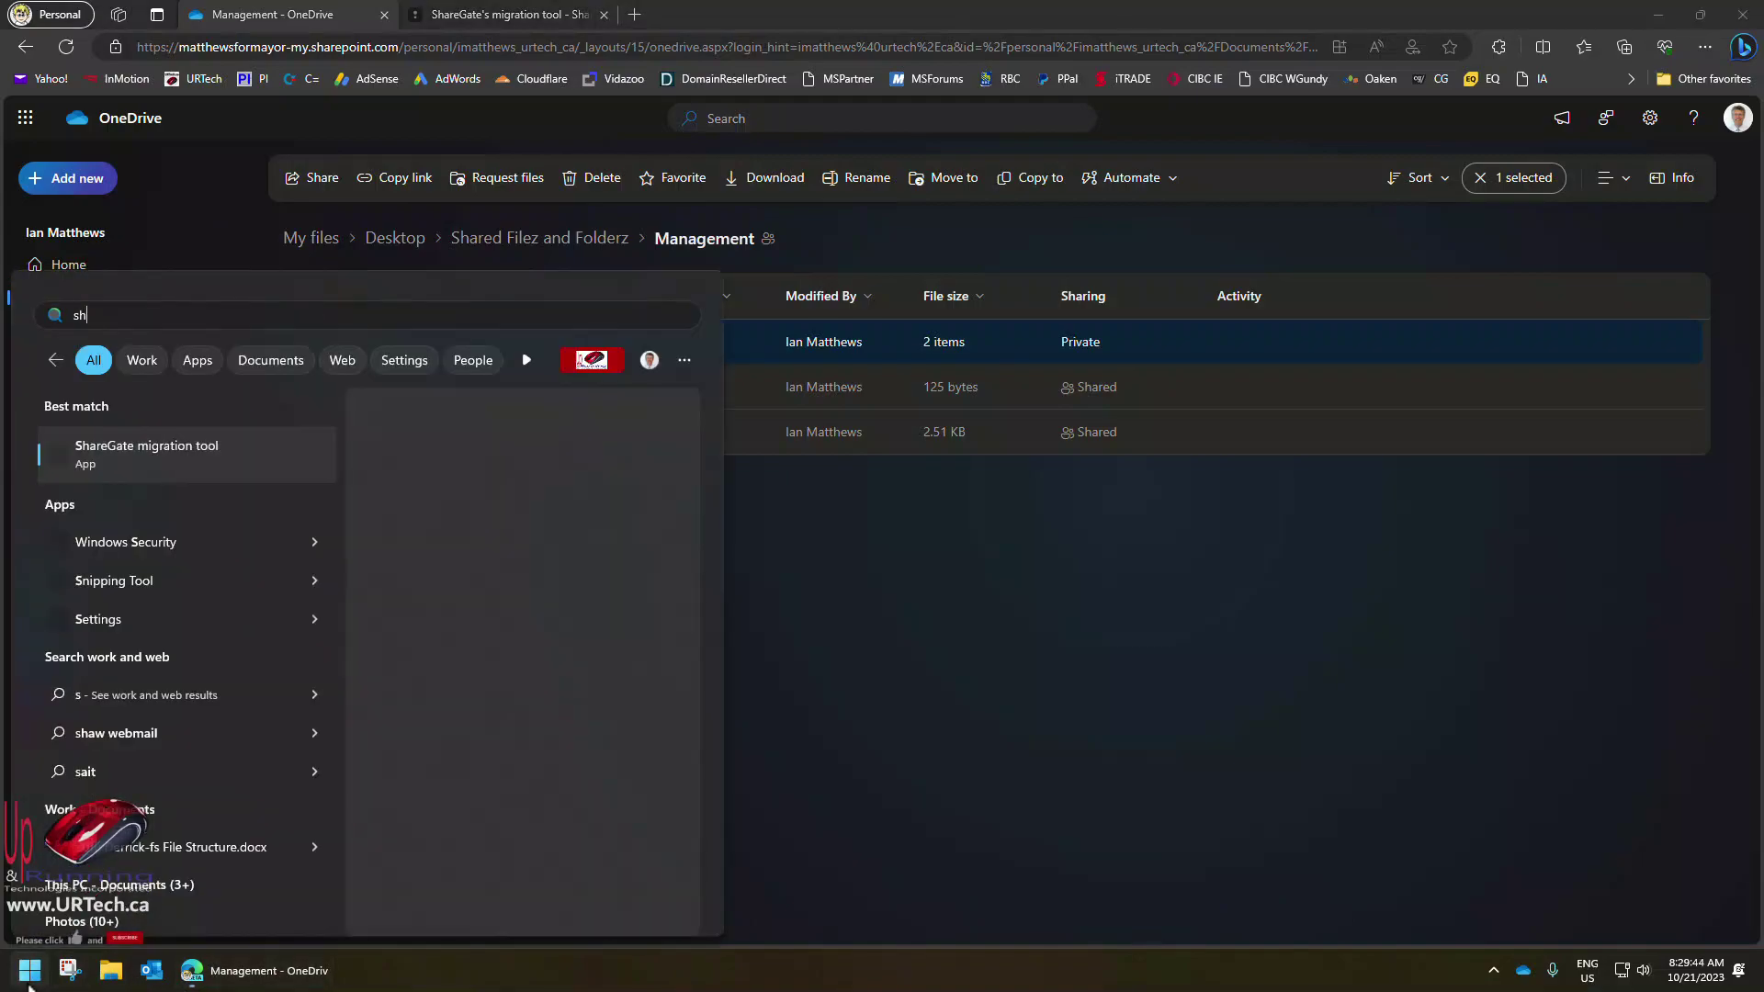
key("Return")
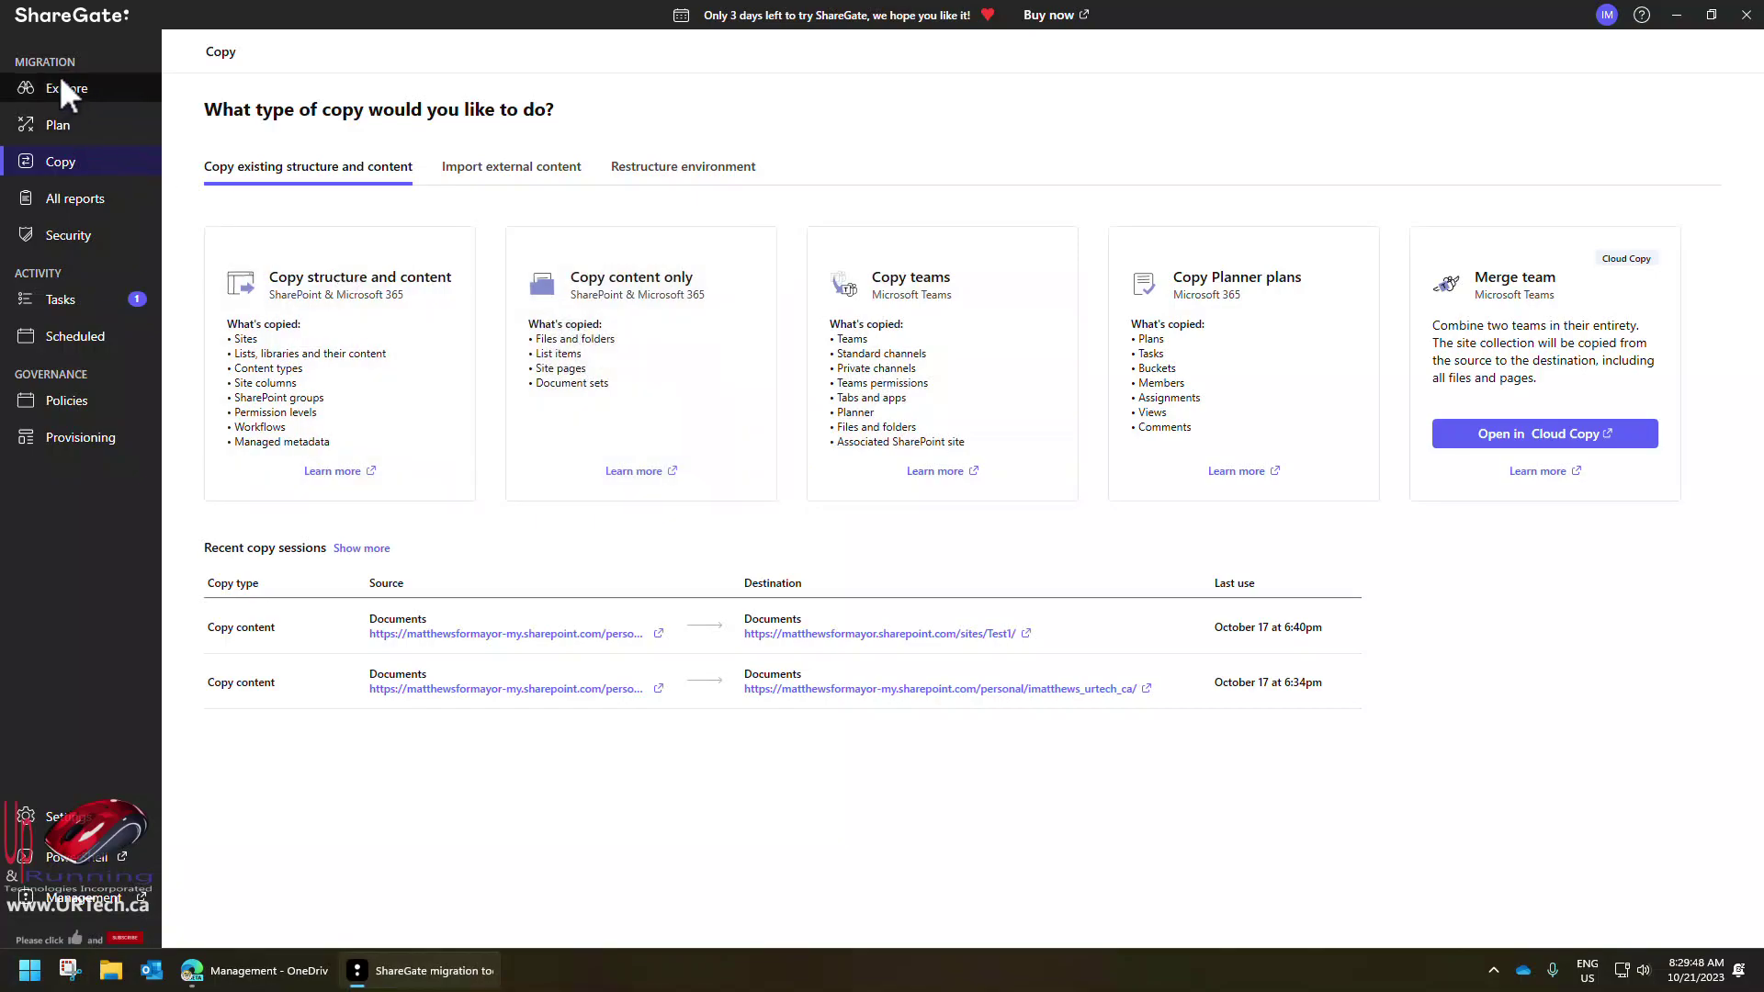
left_click(58, 91)
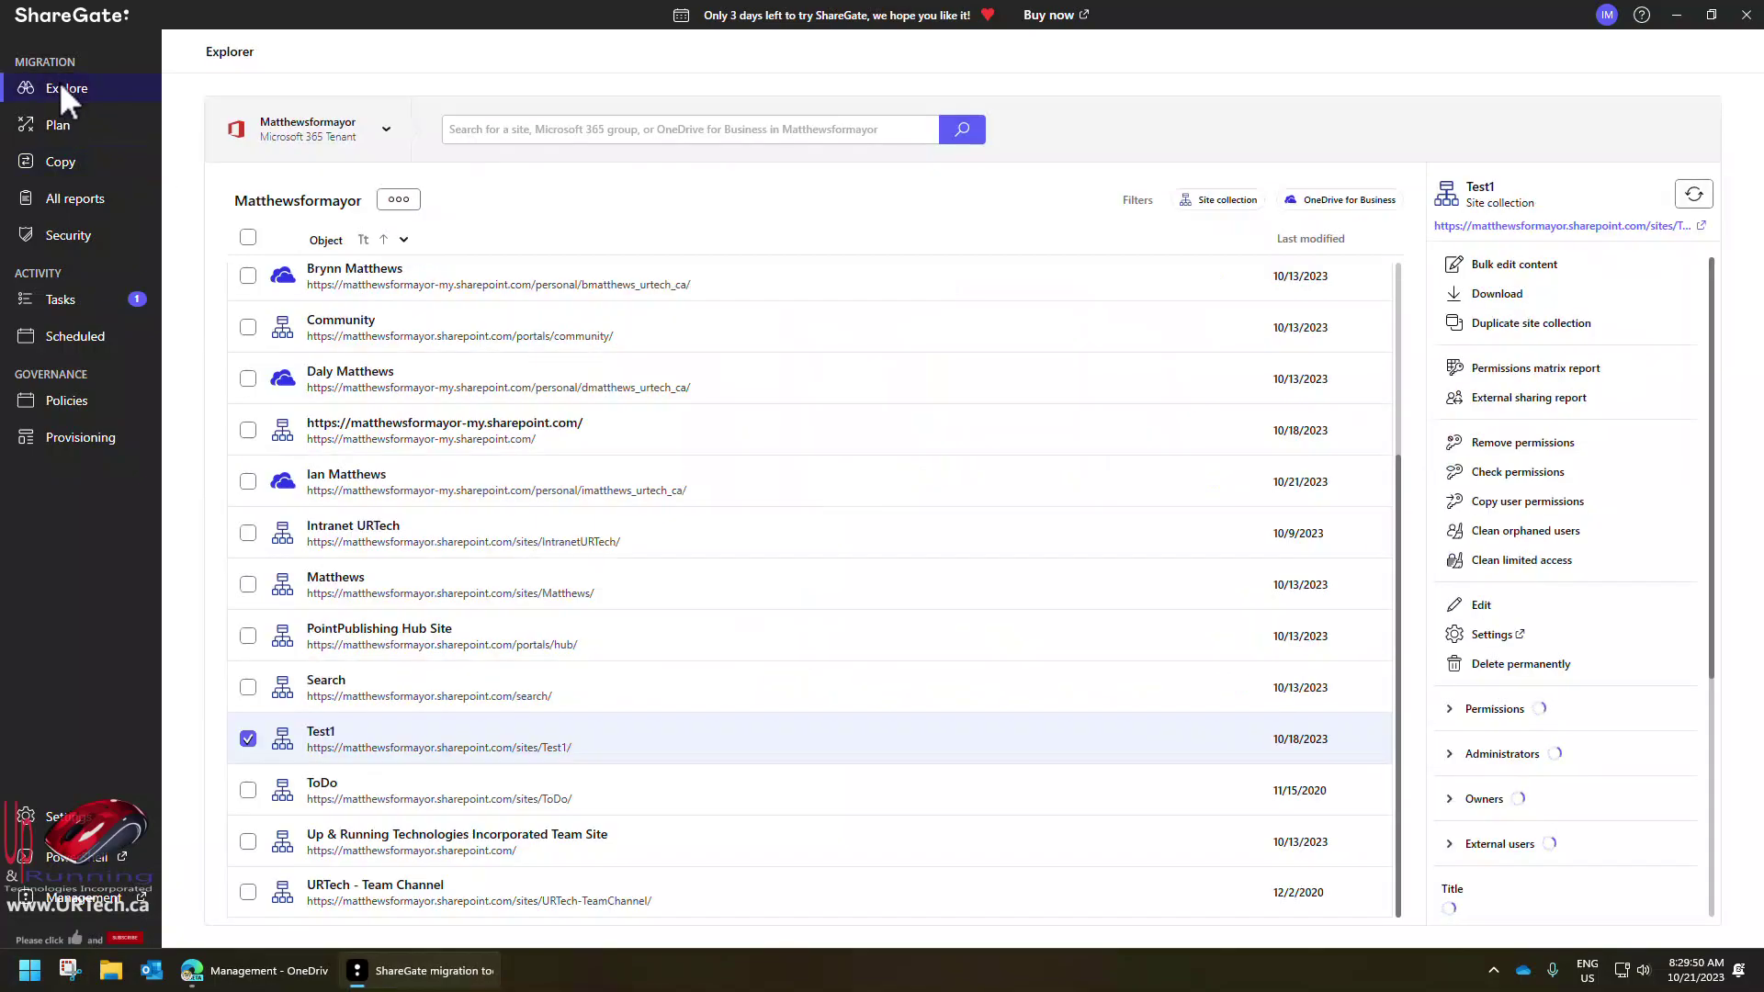
left_click(62, 166)
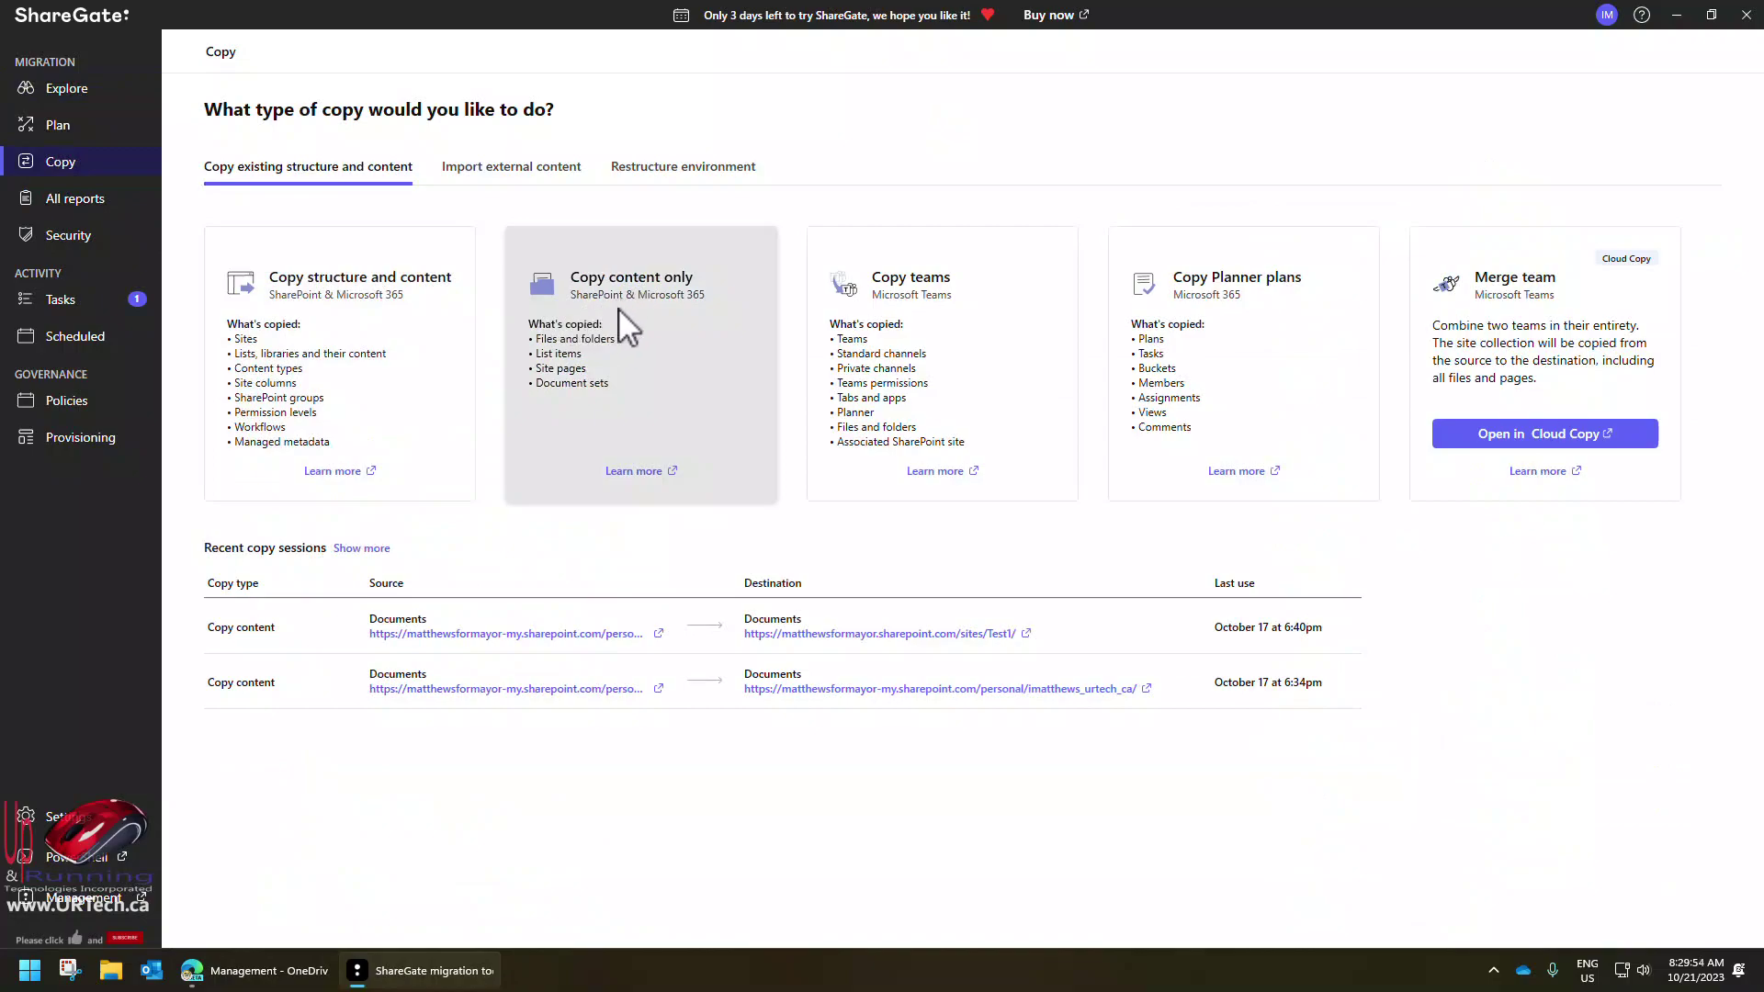
left_click(619, 315)
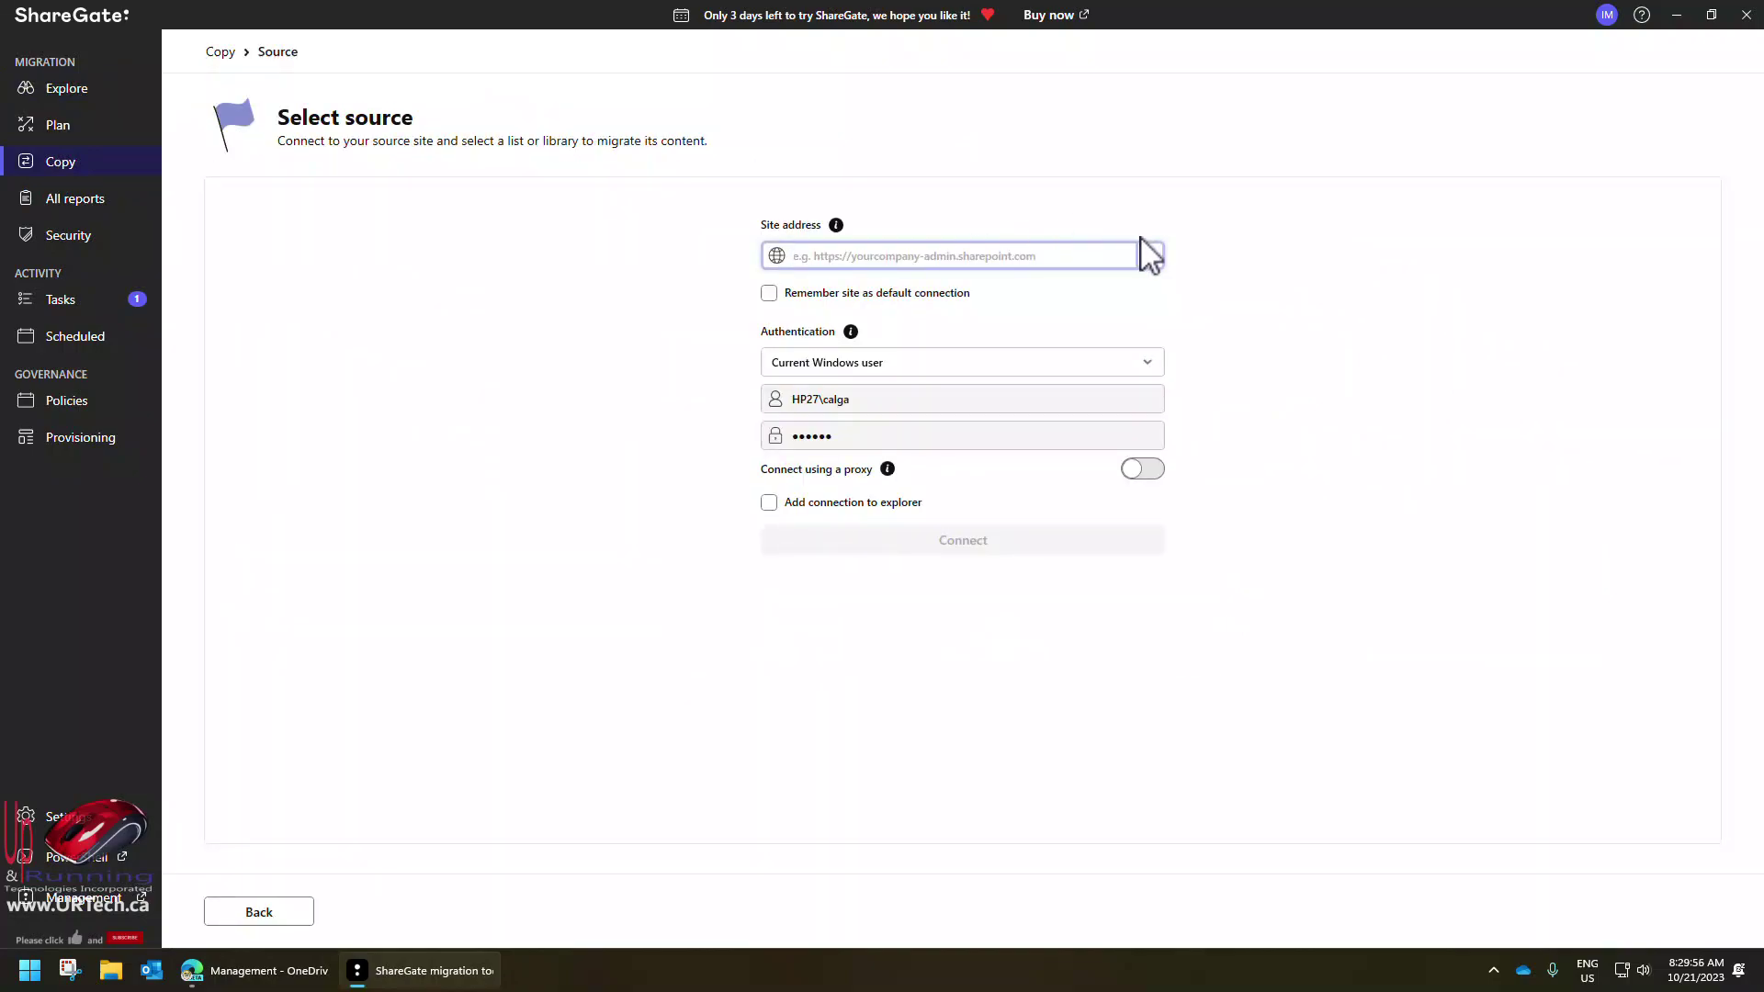
Connect the source to the previously used tenant admin site address.
left_click(1150, 258)
left_click(1113, 282)
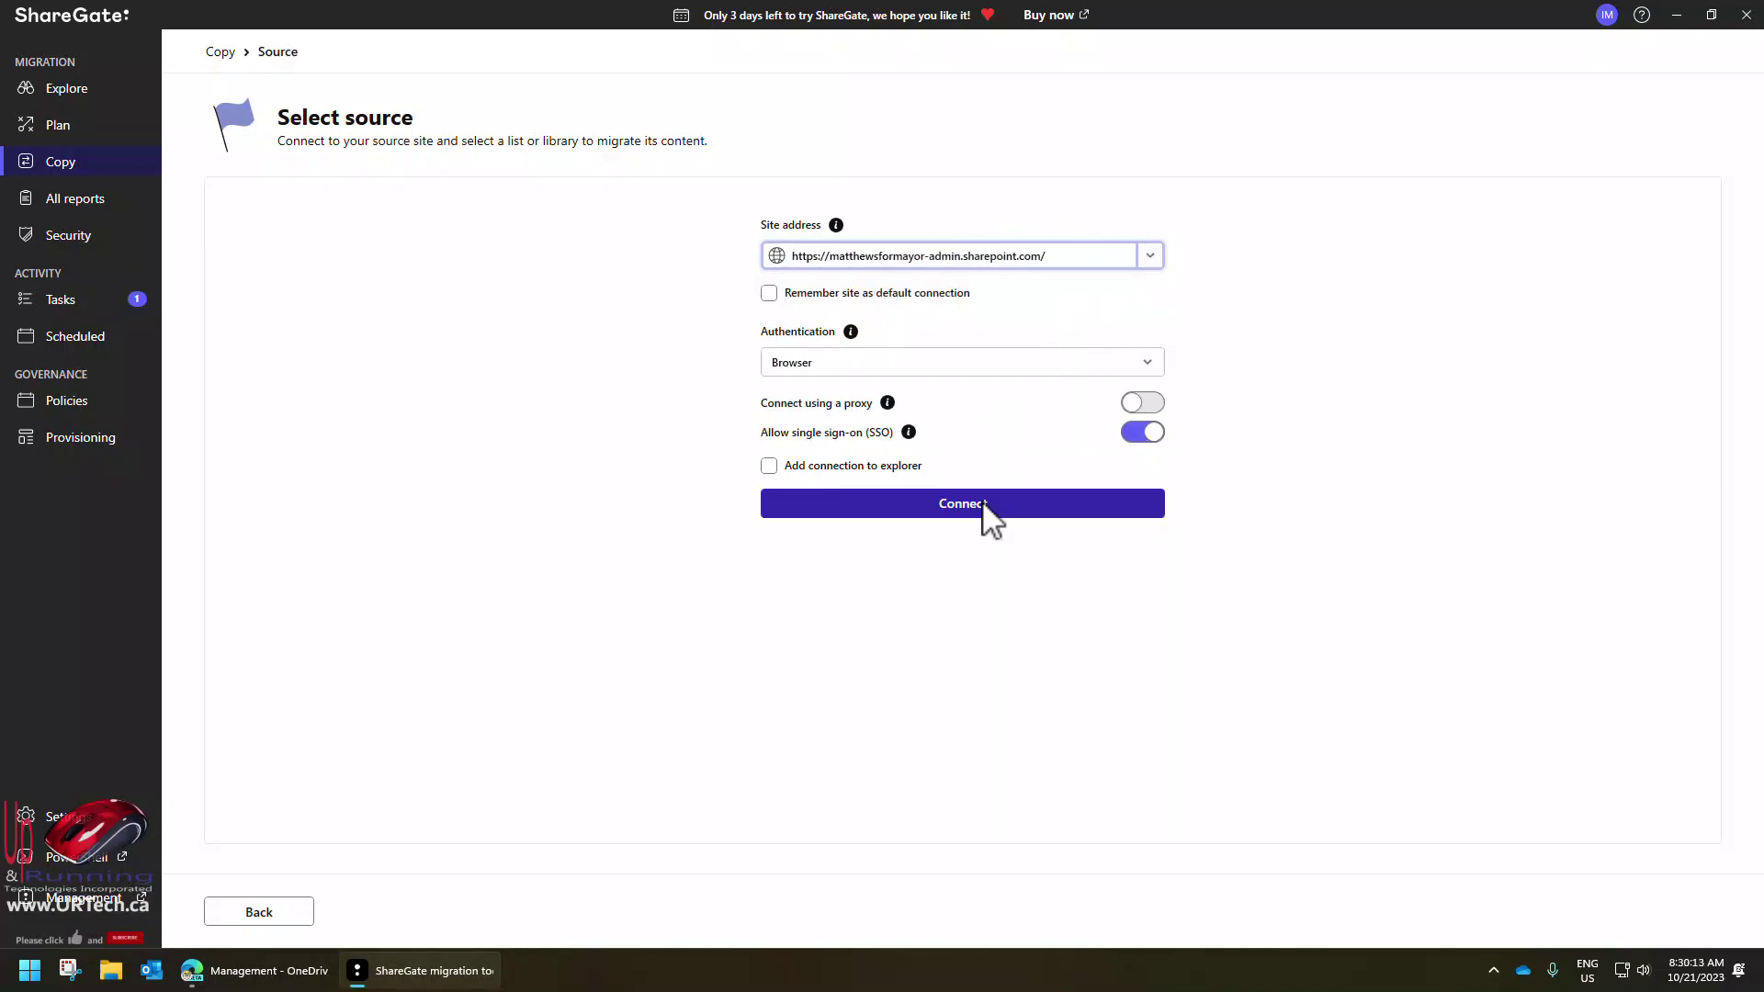
left_click(983, 504)
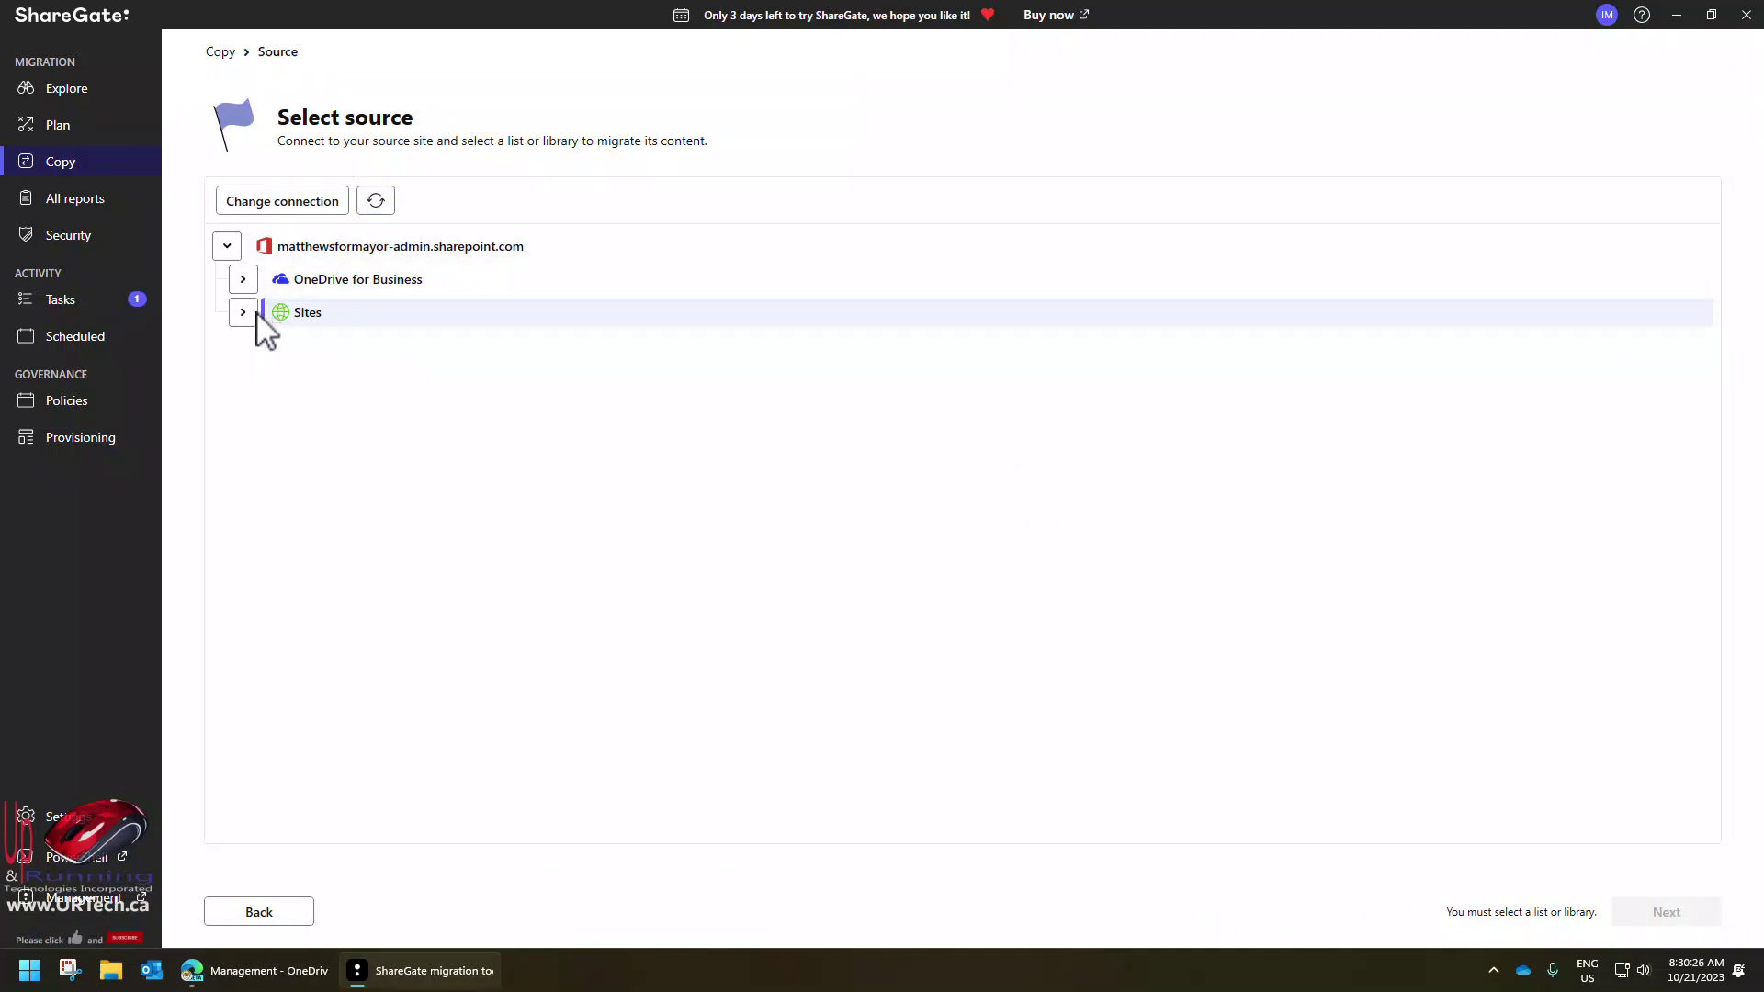
left_click(243, 279)
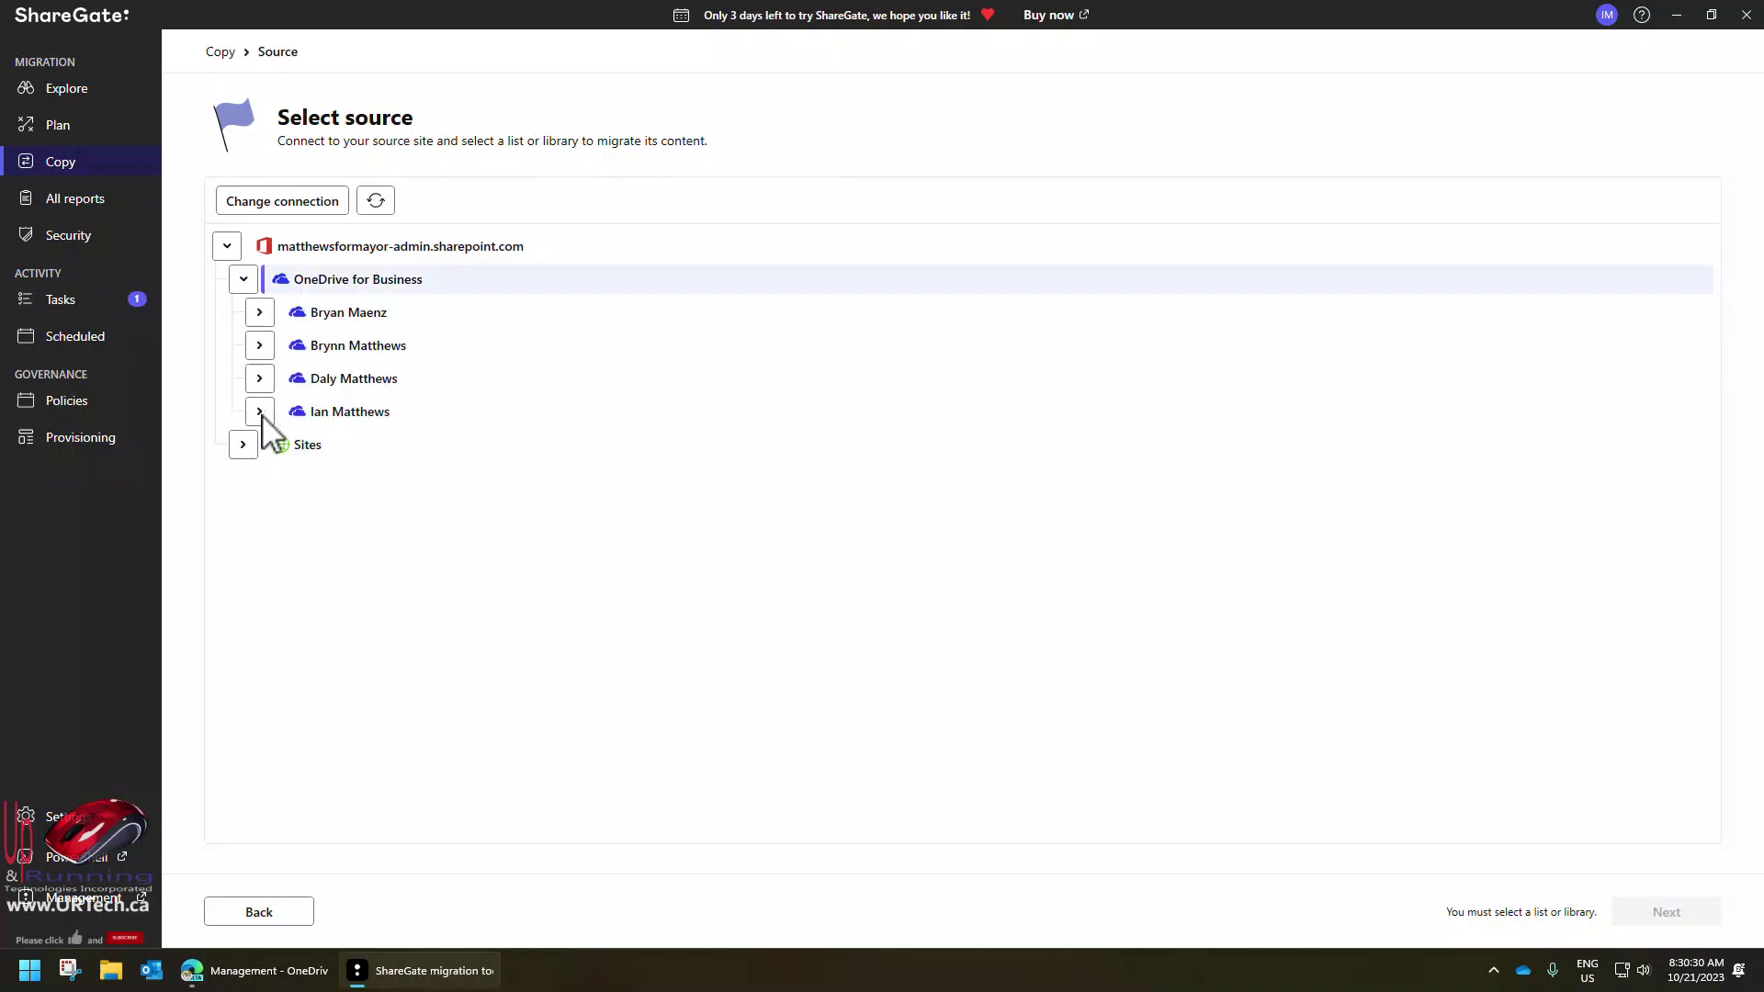
left_click(260, 413)
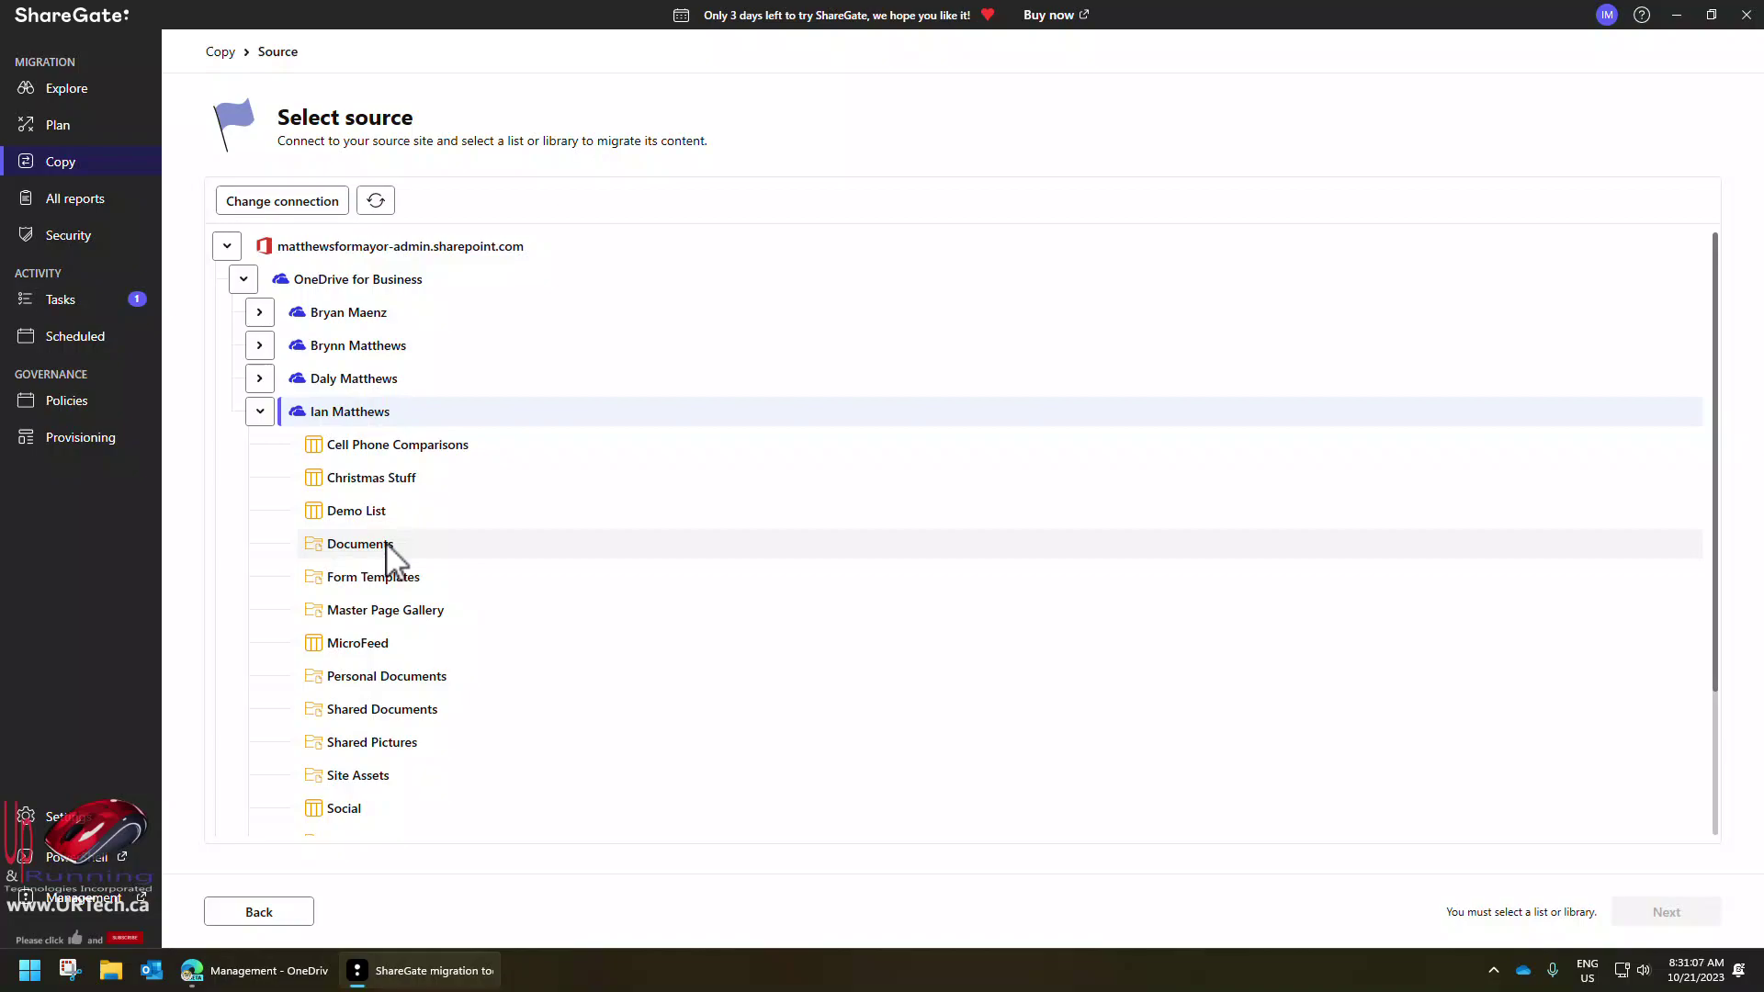
left_click(392, 554)
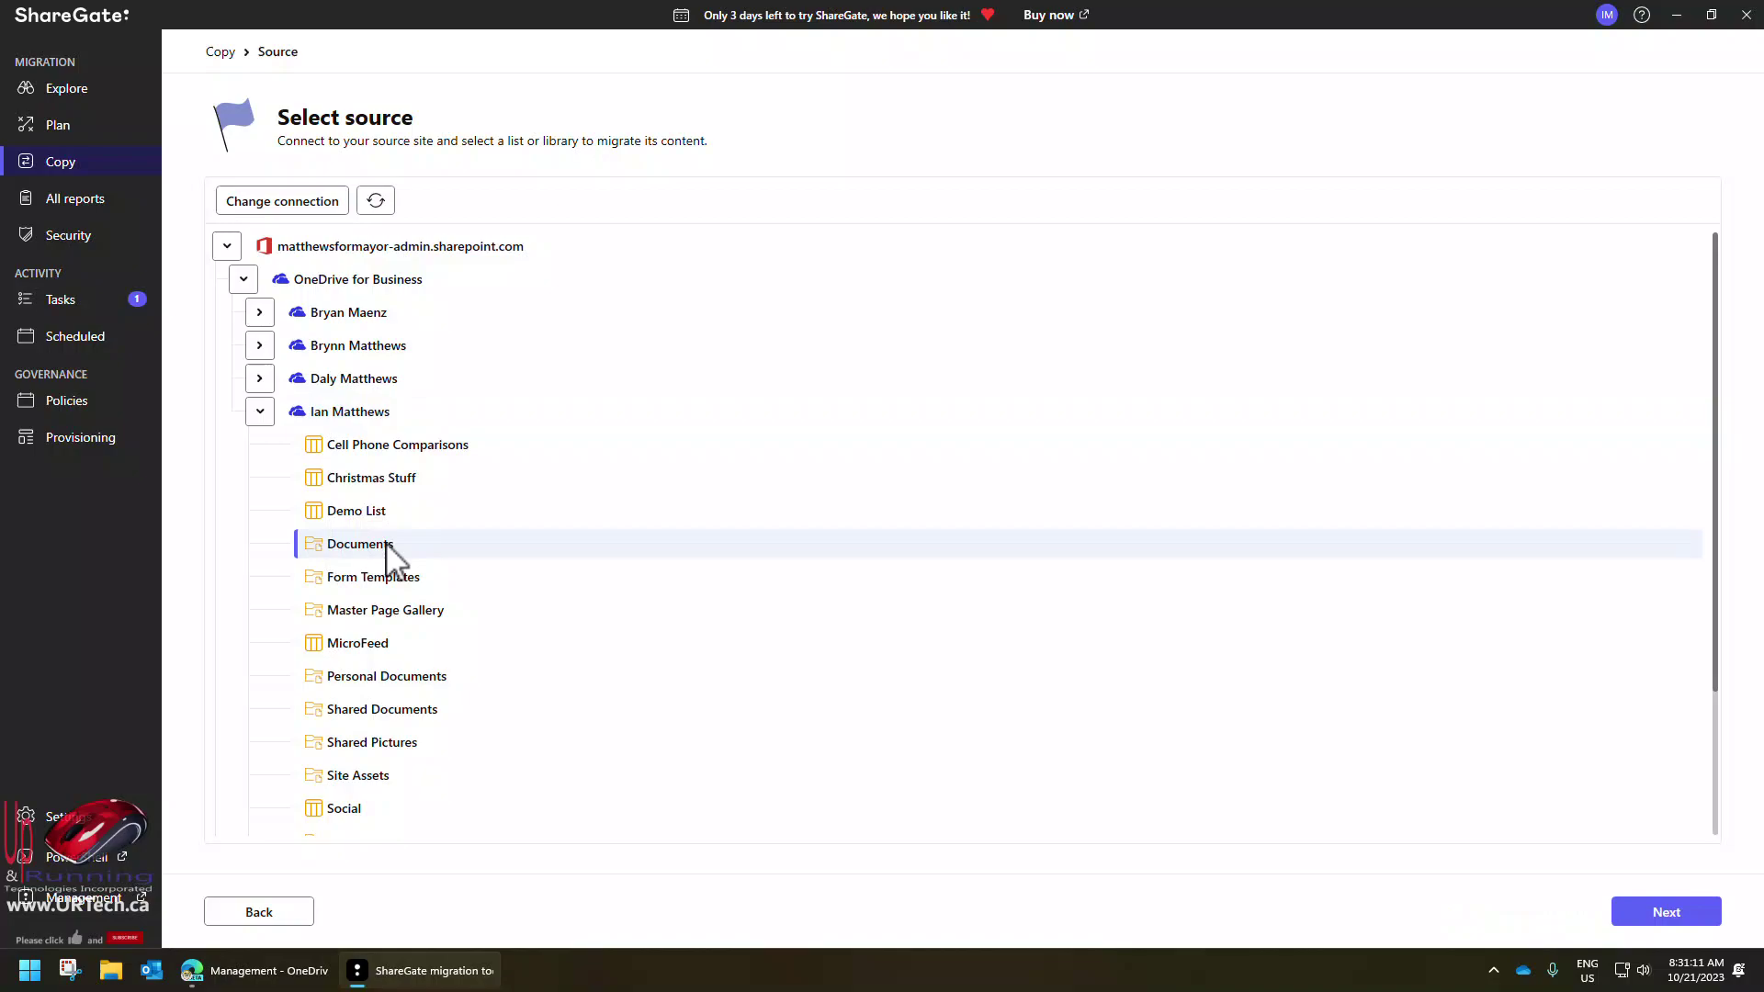
left_click(1662, 912)
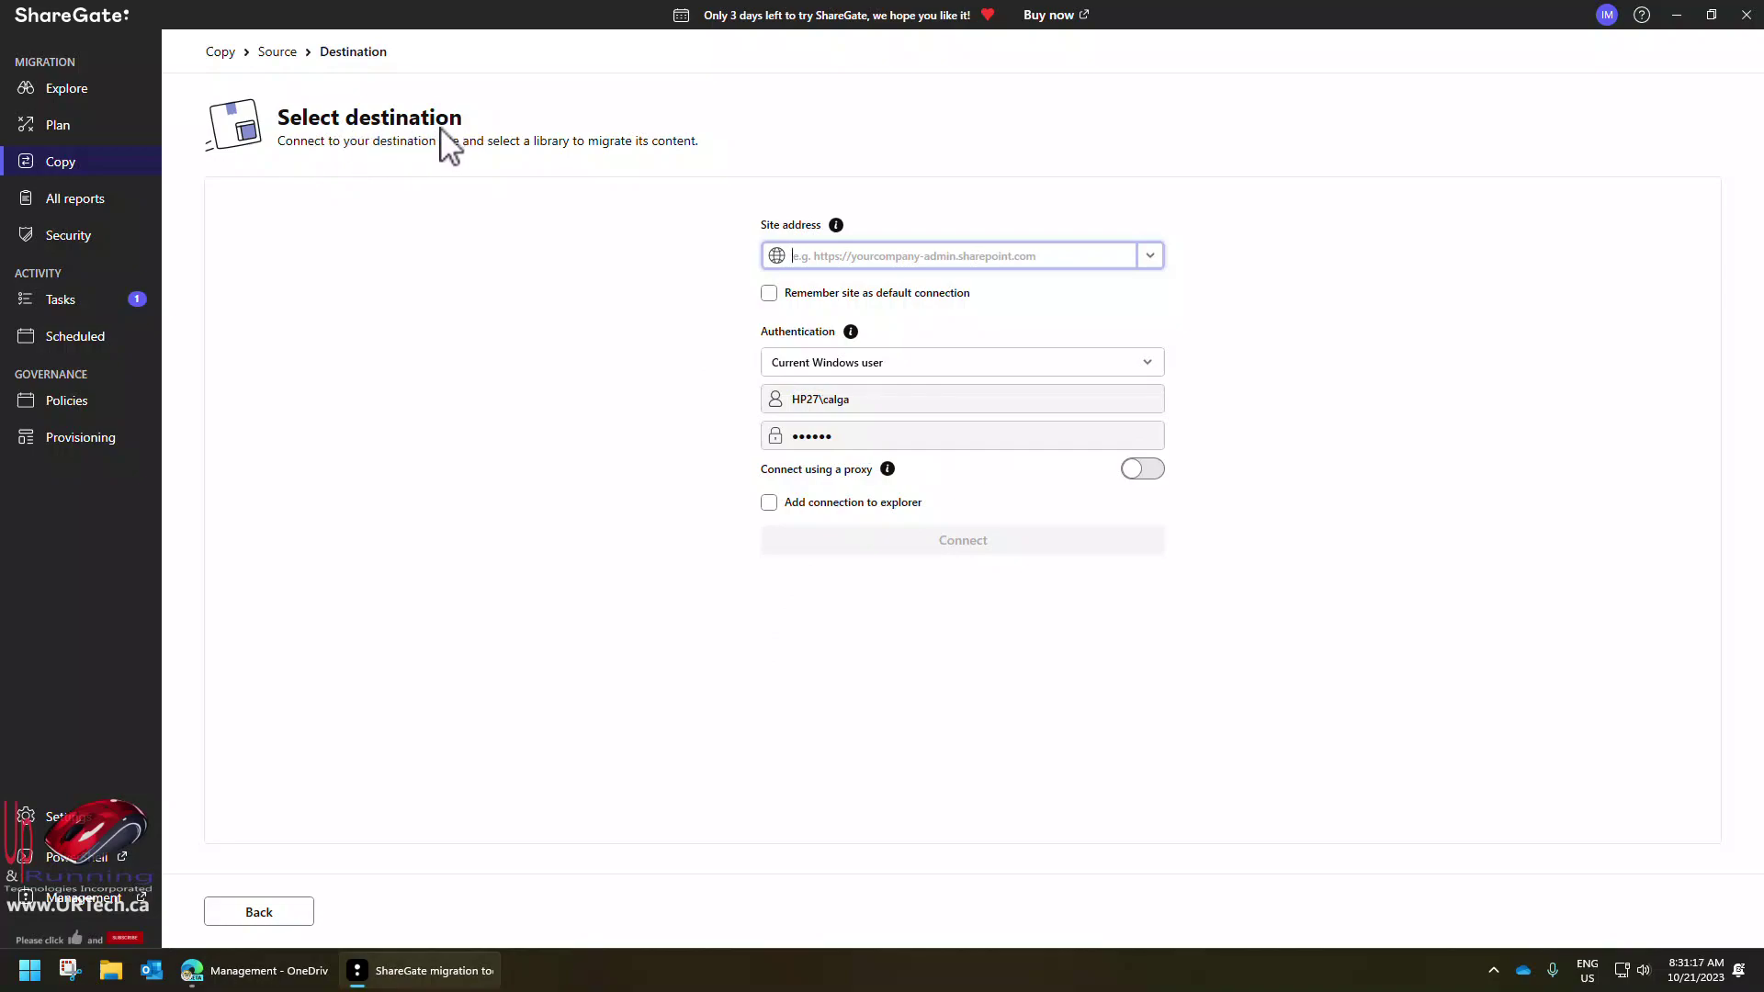
Connect the destination to the tenant admin site address.
left_click(1153, 258)
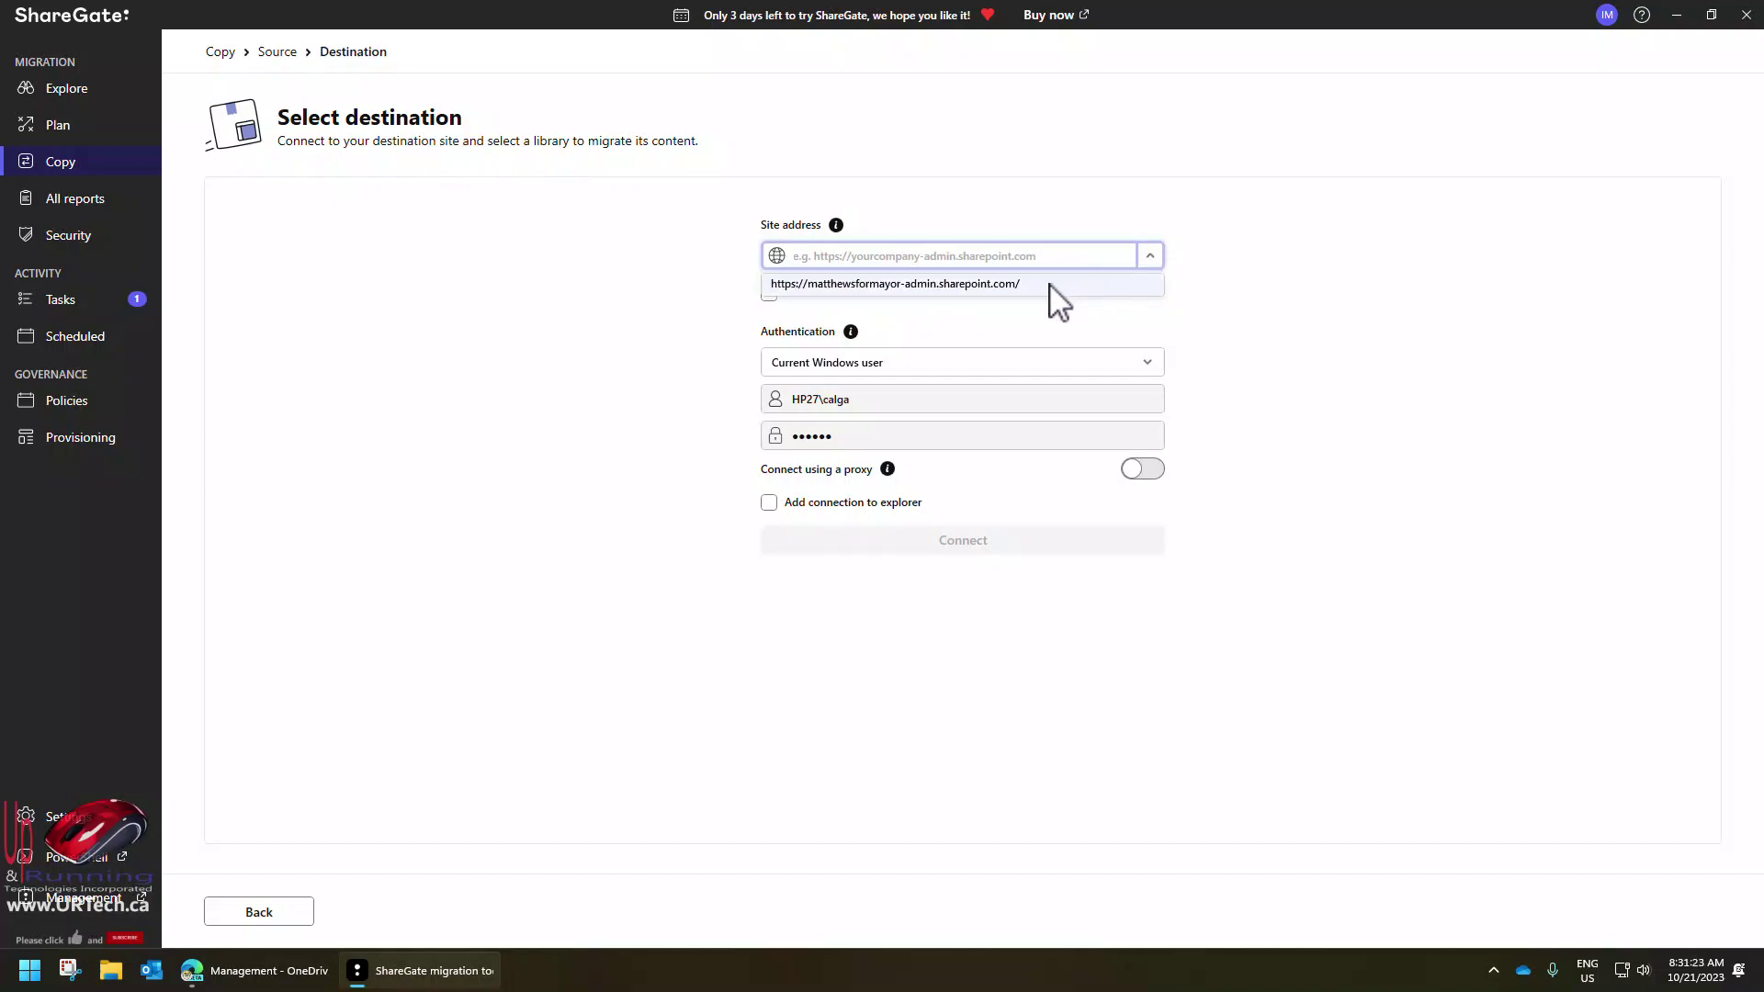
left_click(973, 284)
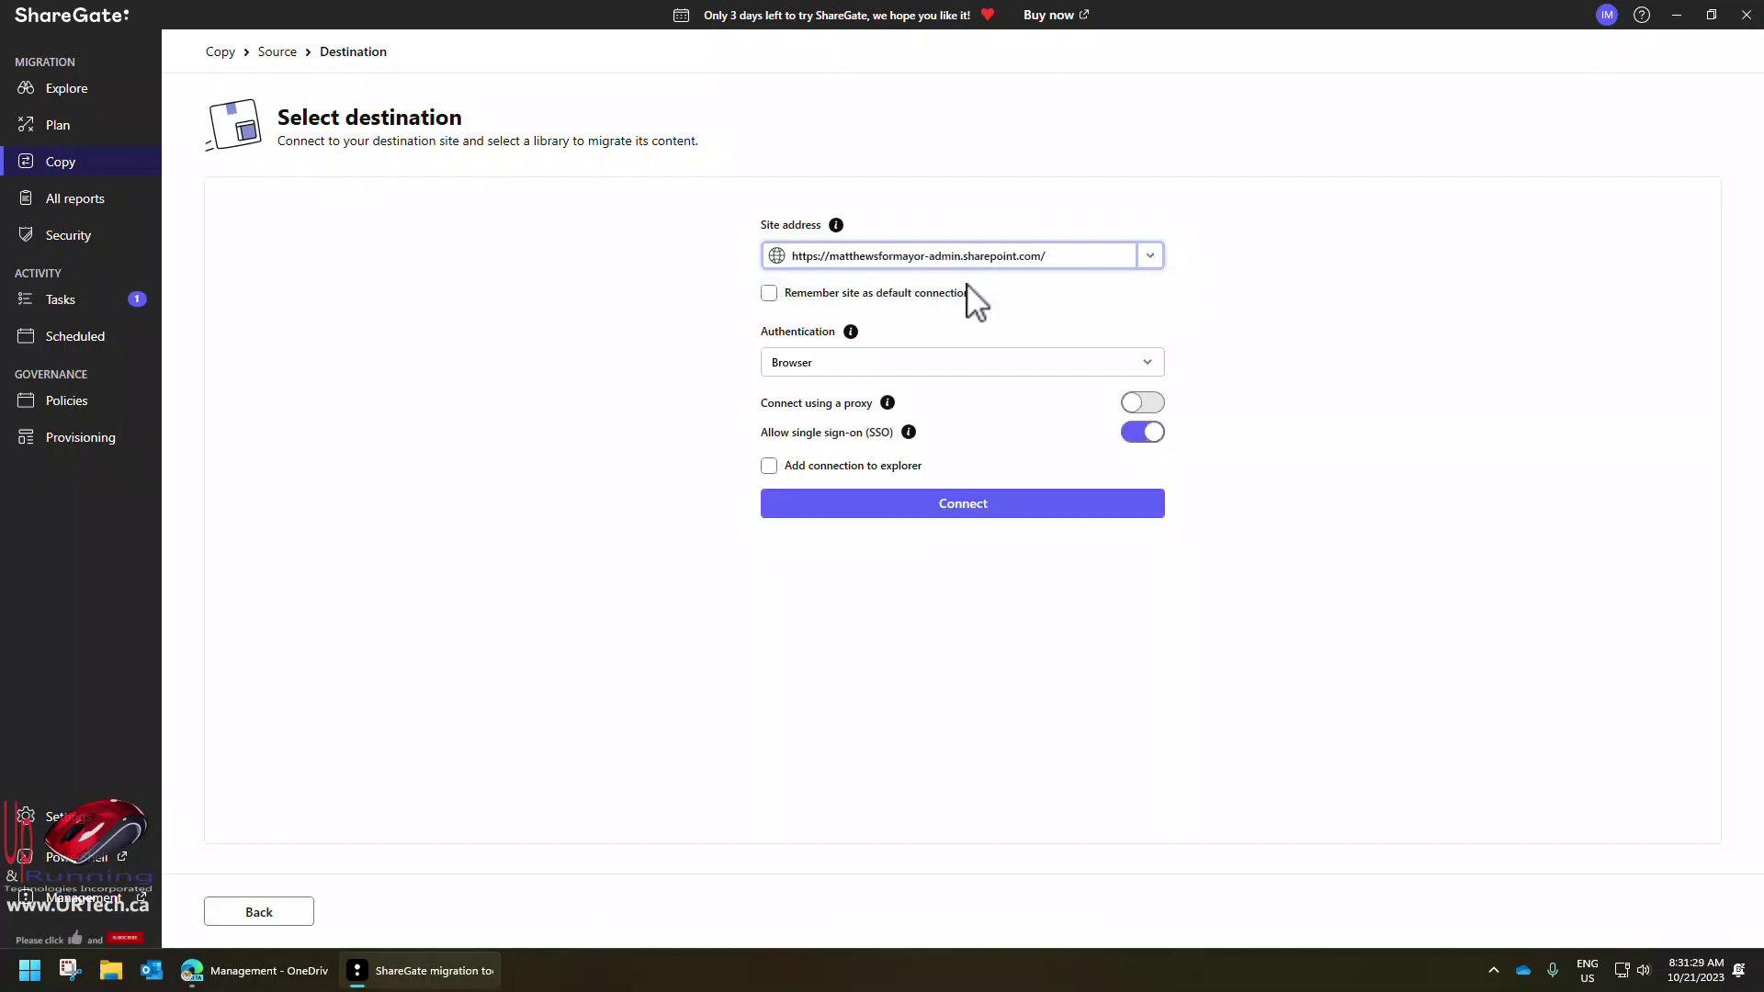
left_click(998, 506)
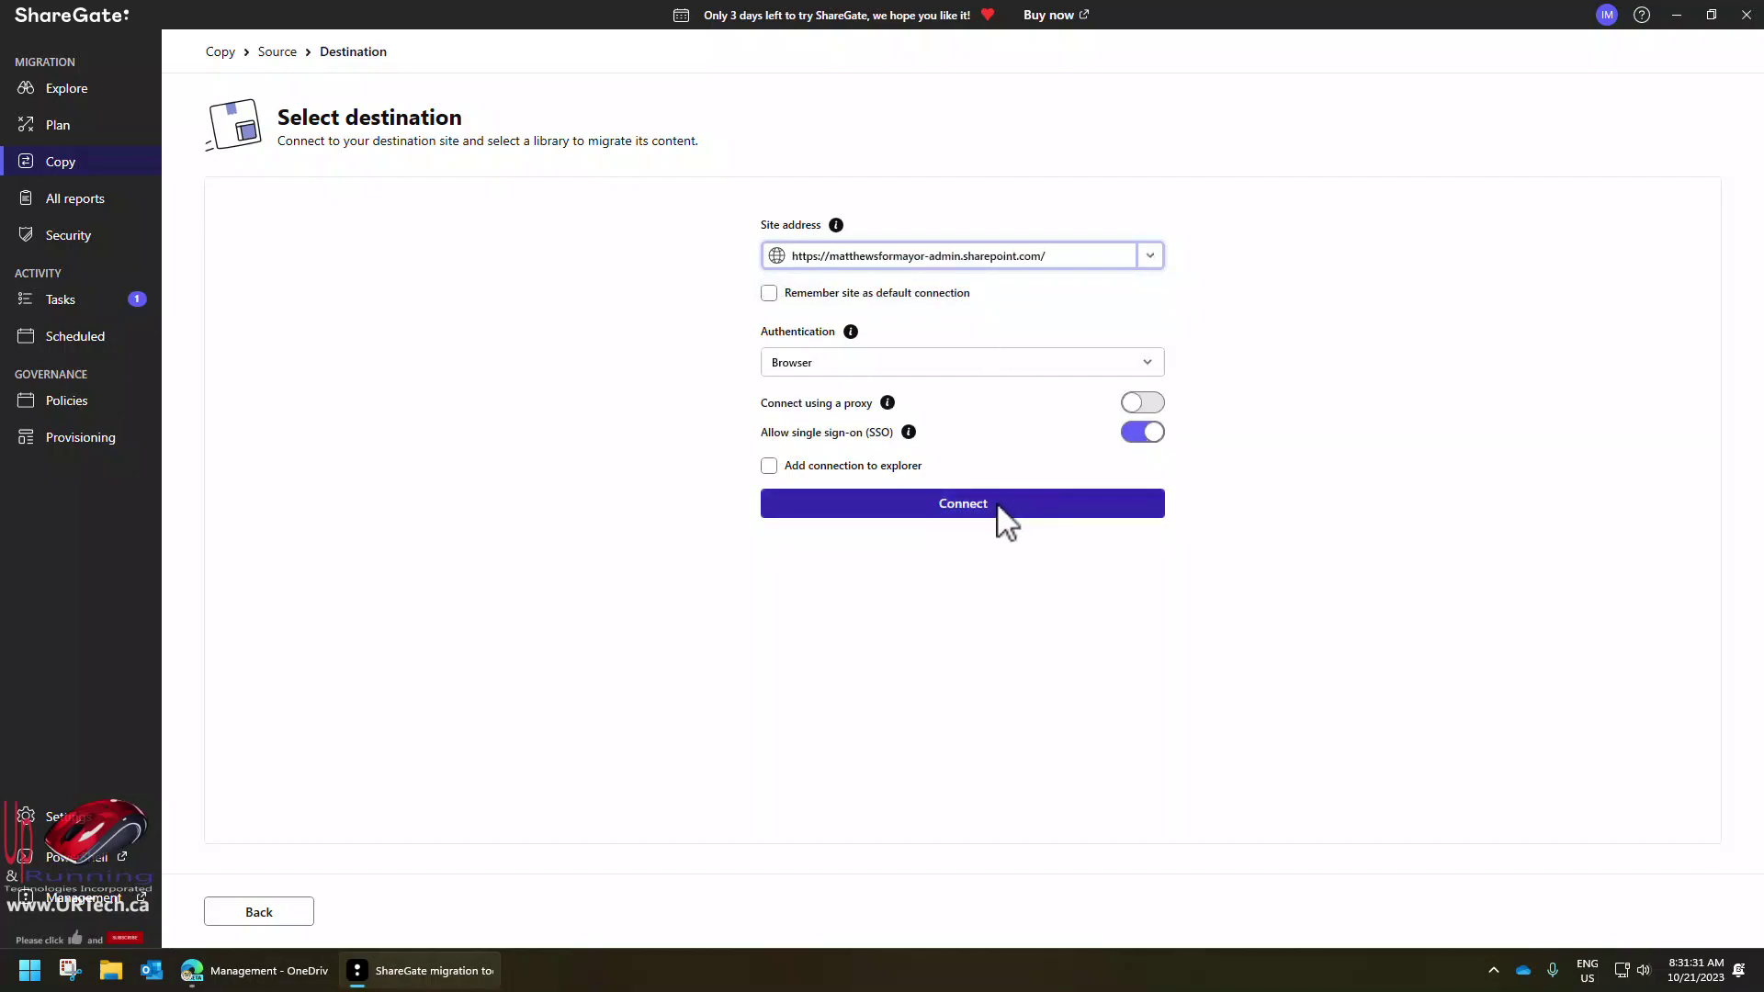
left_click(998, 505)
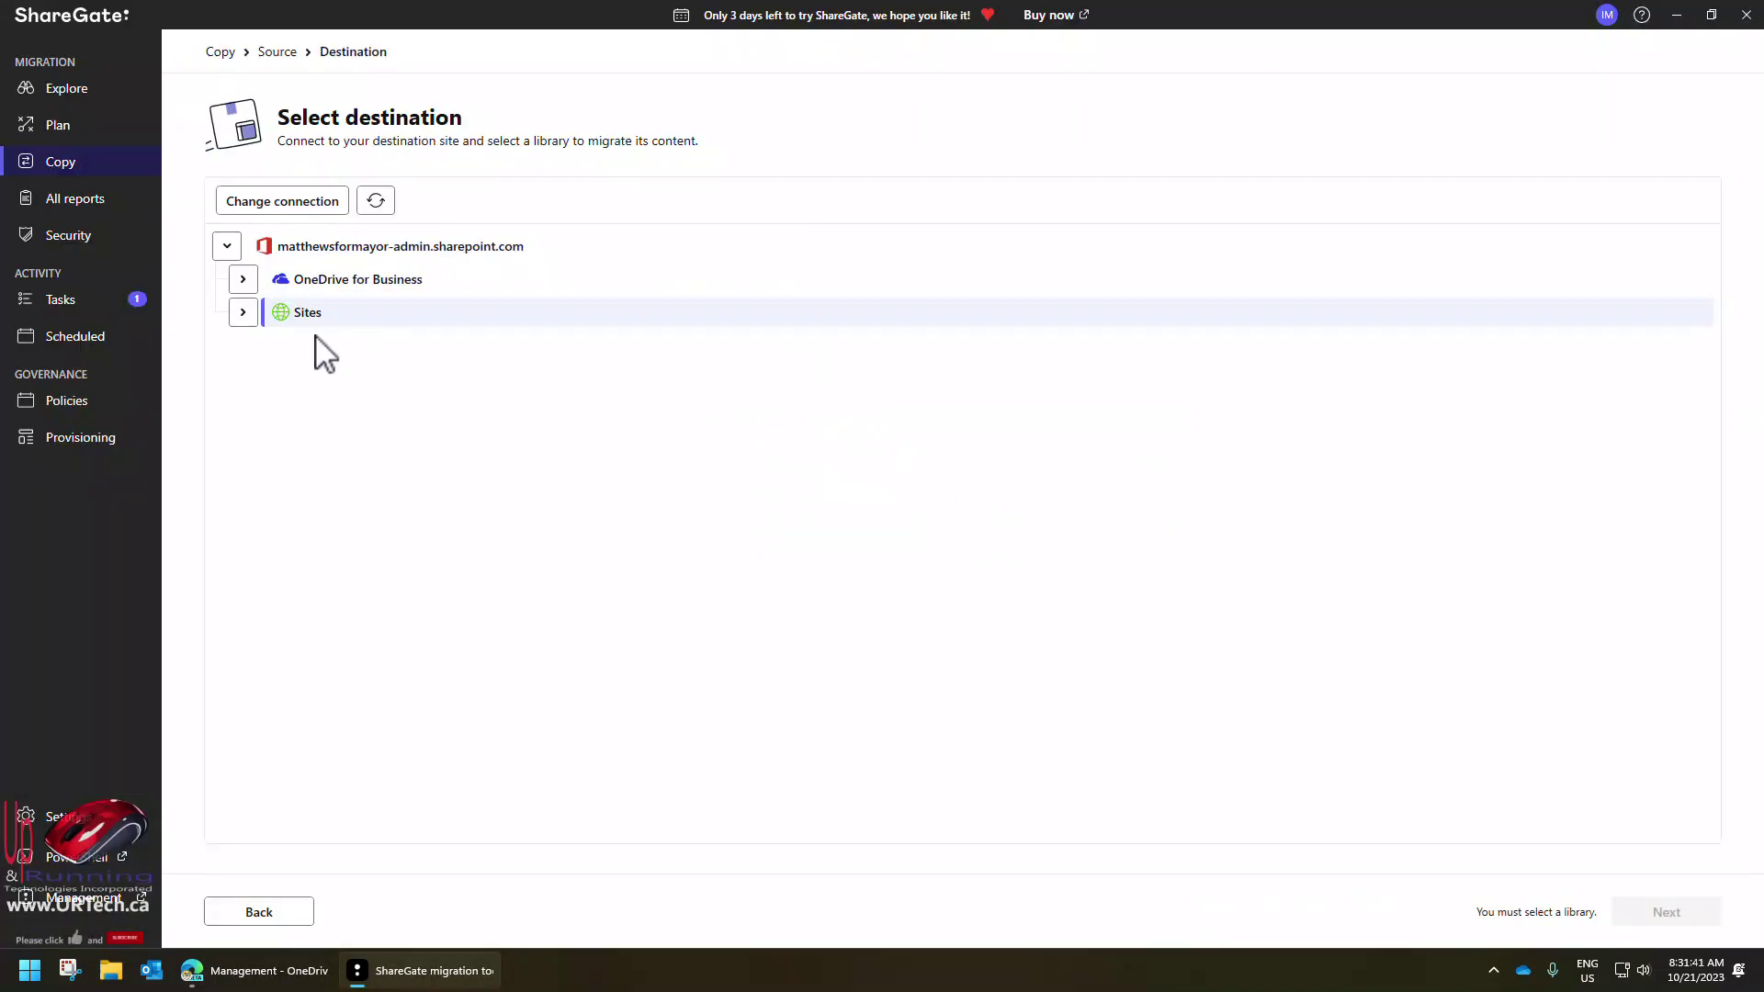
Select the Test1 site's Documents library as the destination.
left_click(245, 315)
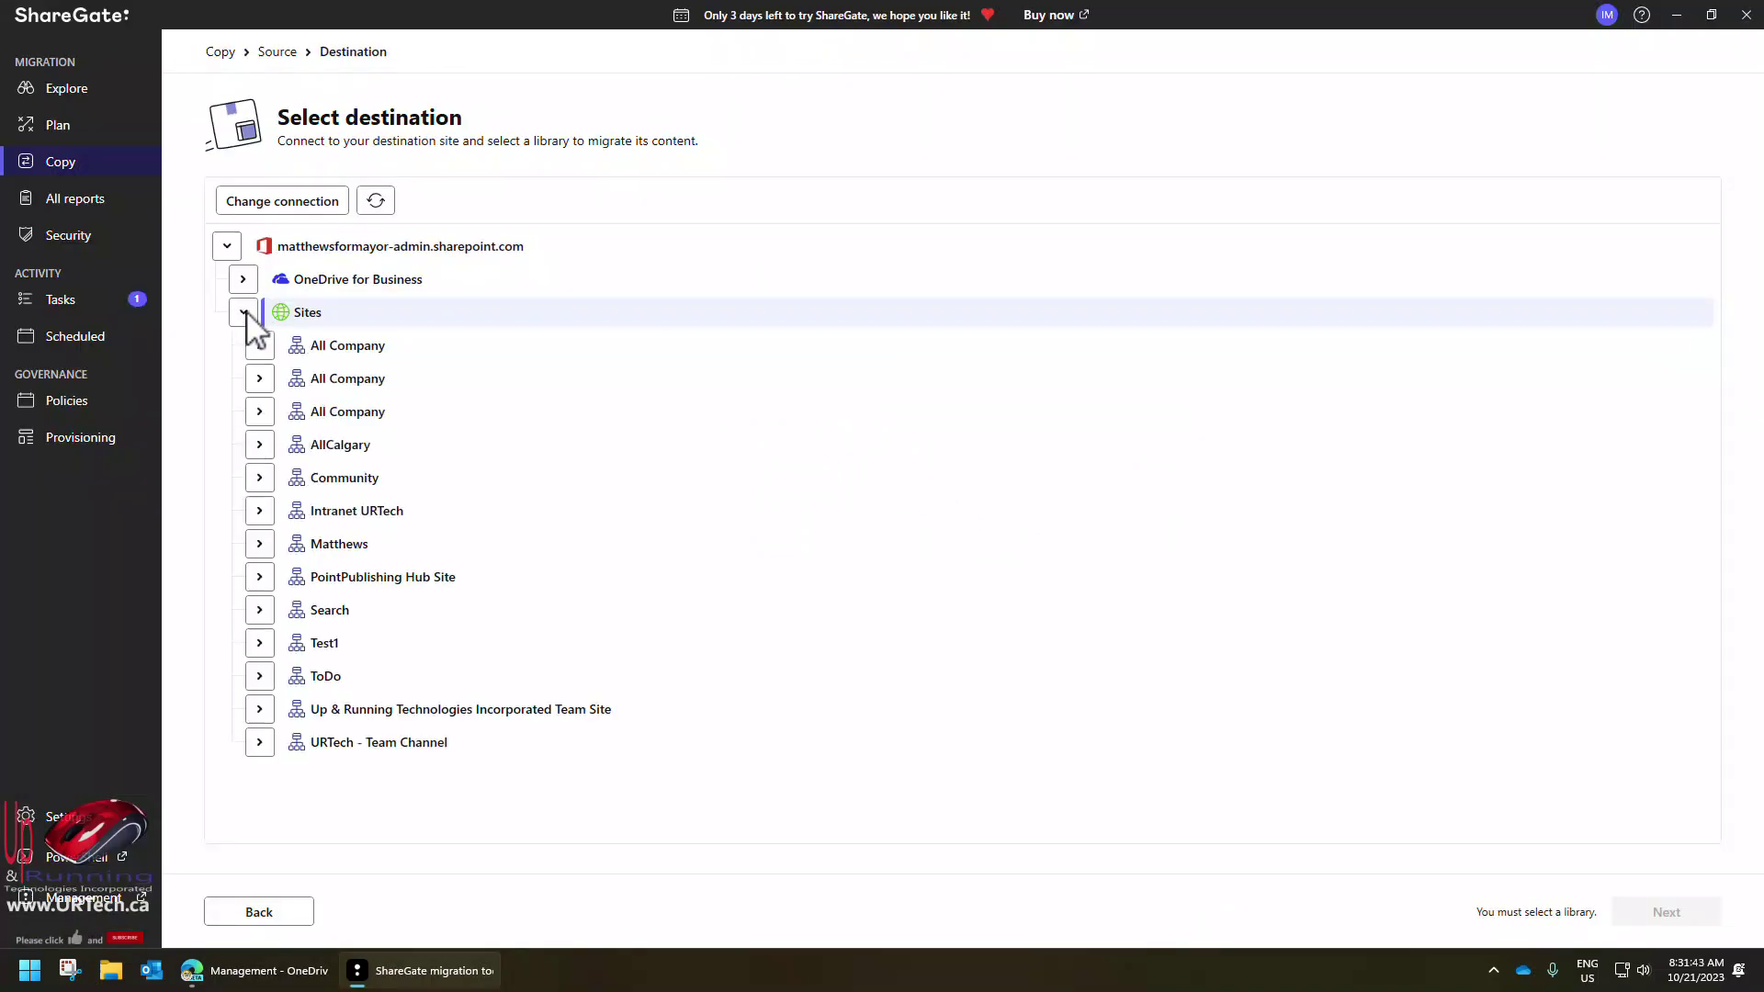
left_click(261, 643)
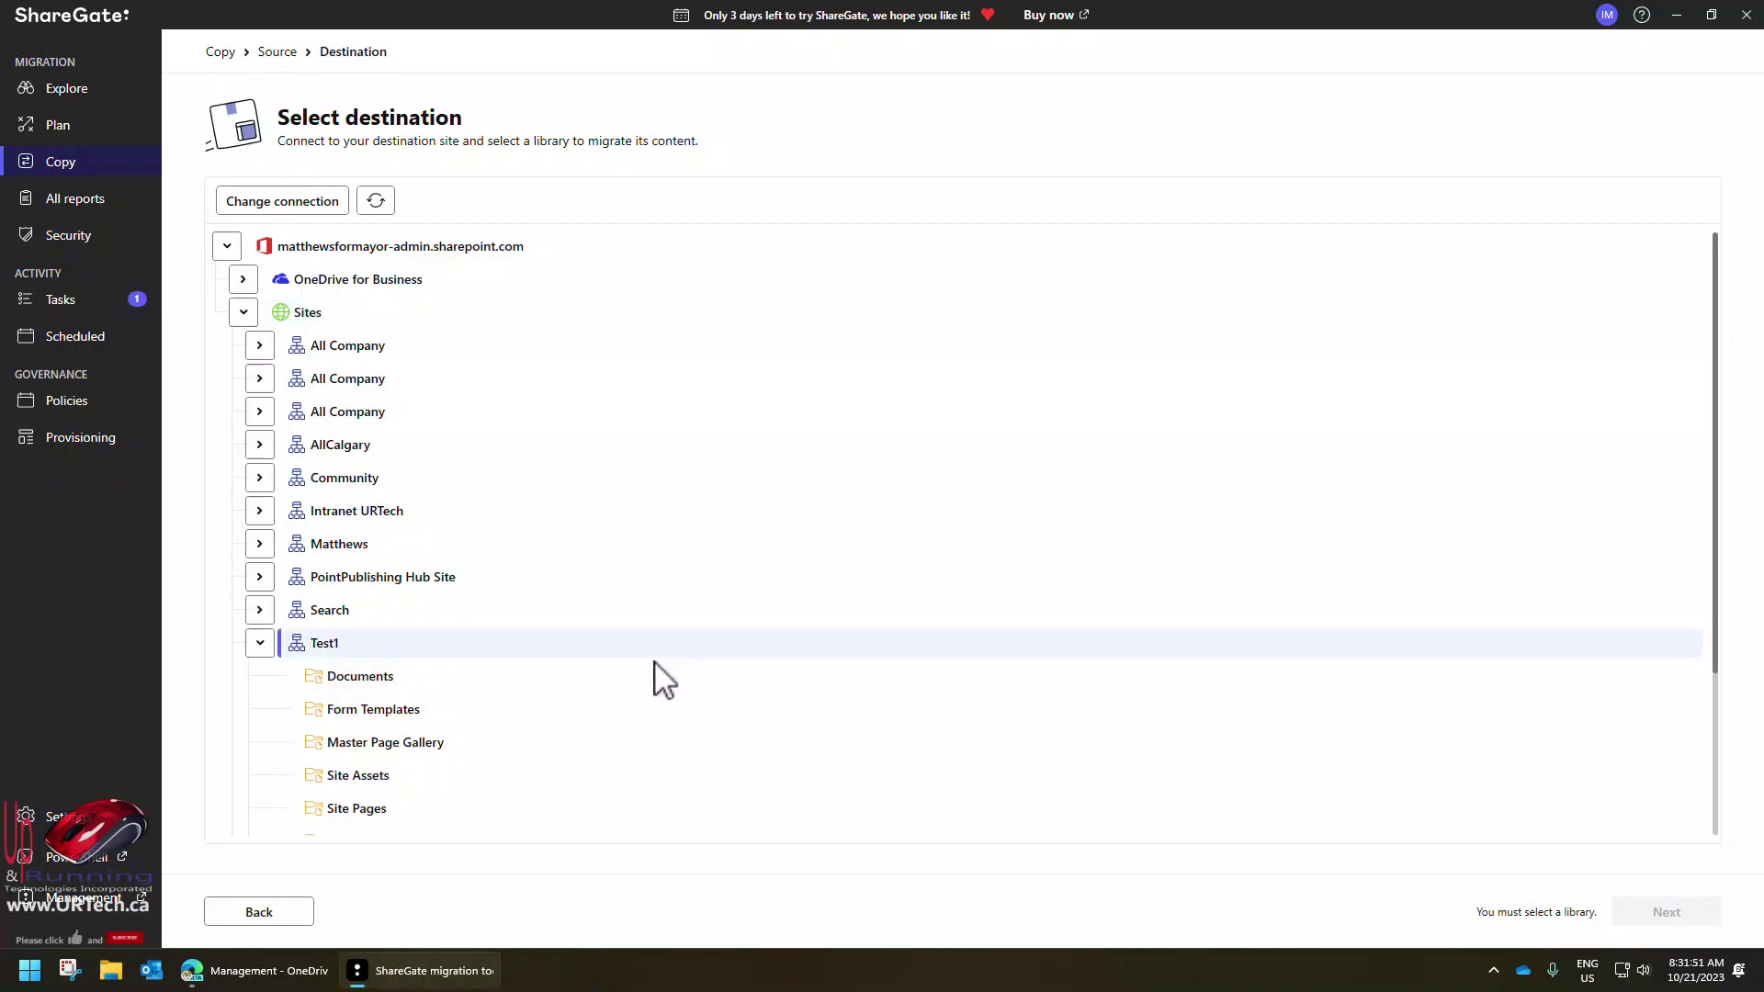
left_click(370, 679)
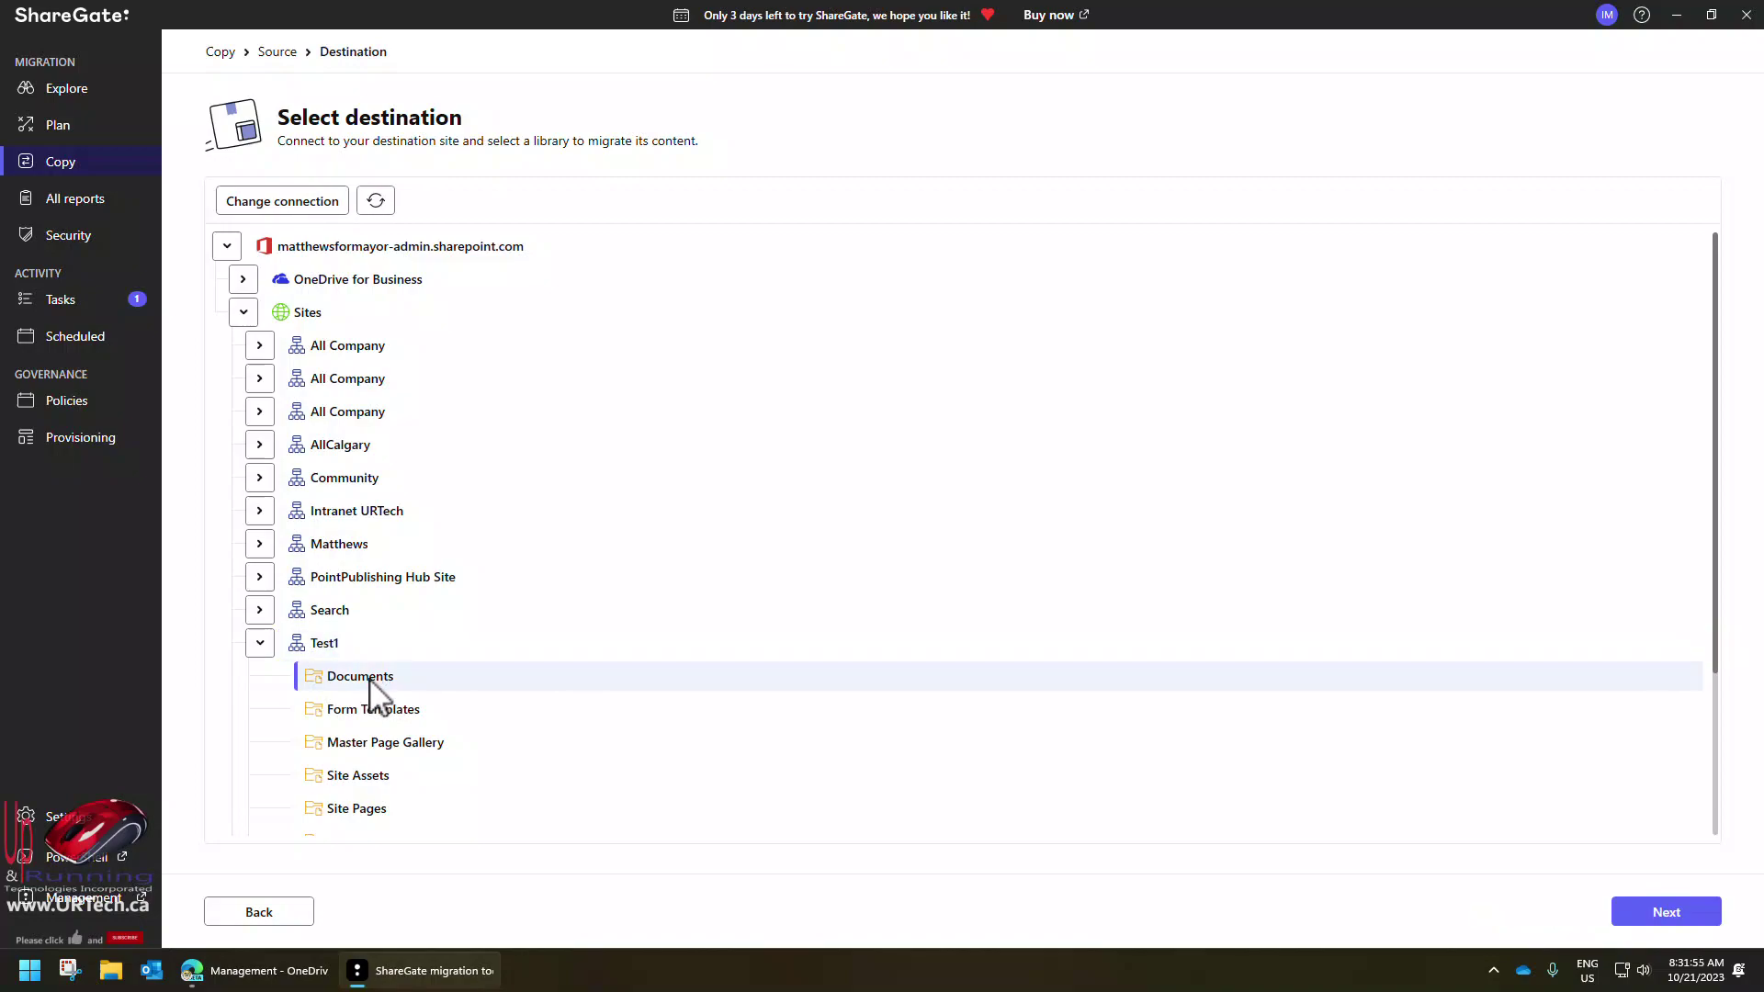
Pick Shared Filez and Folderz from the OneDrive Desktop and start the copy.
left_click(1647, 913)
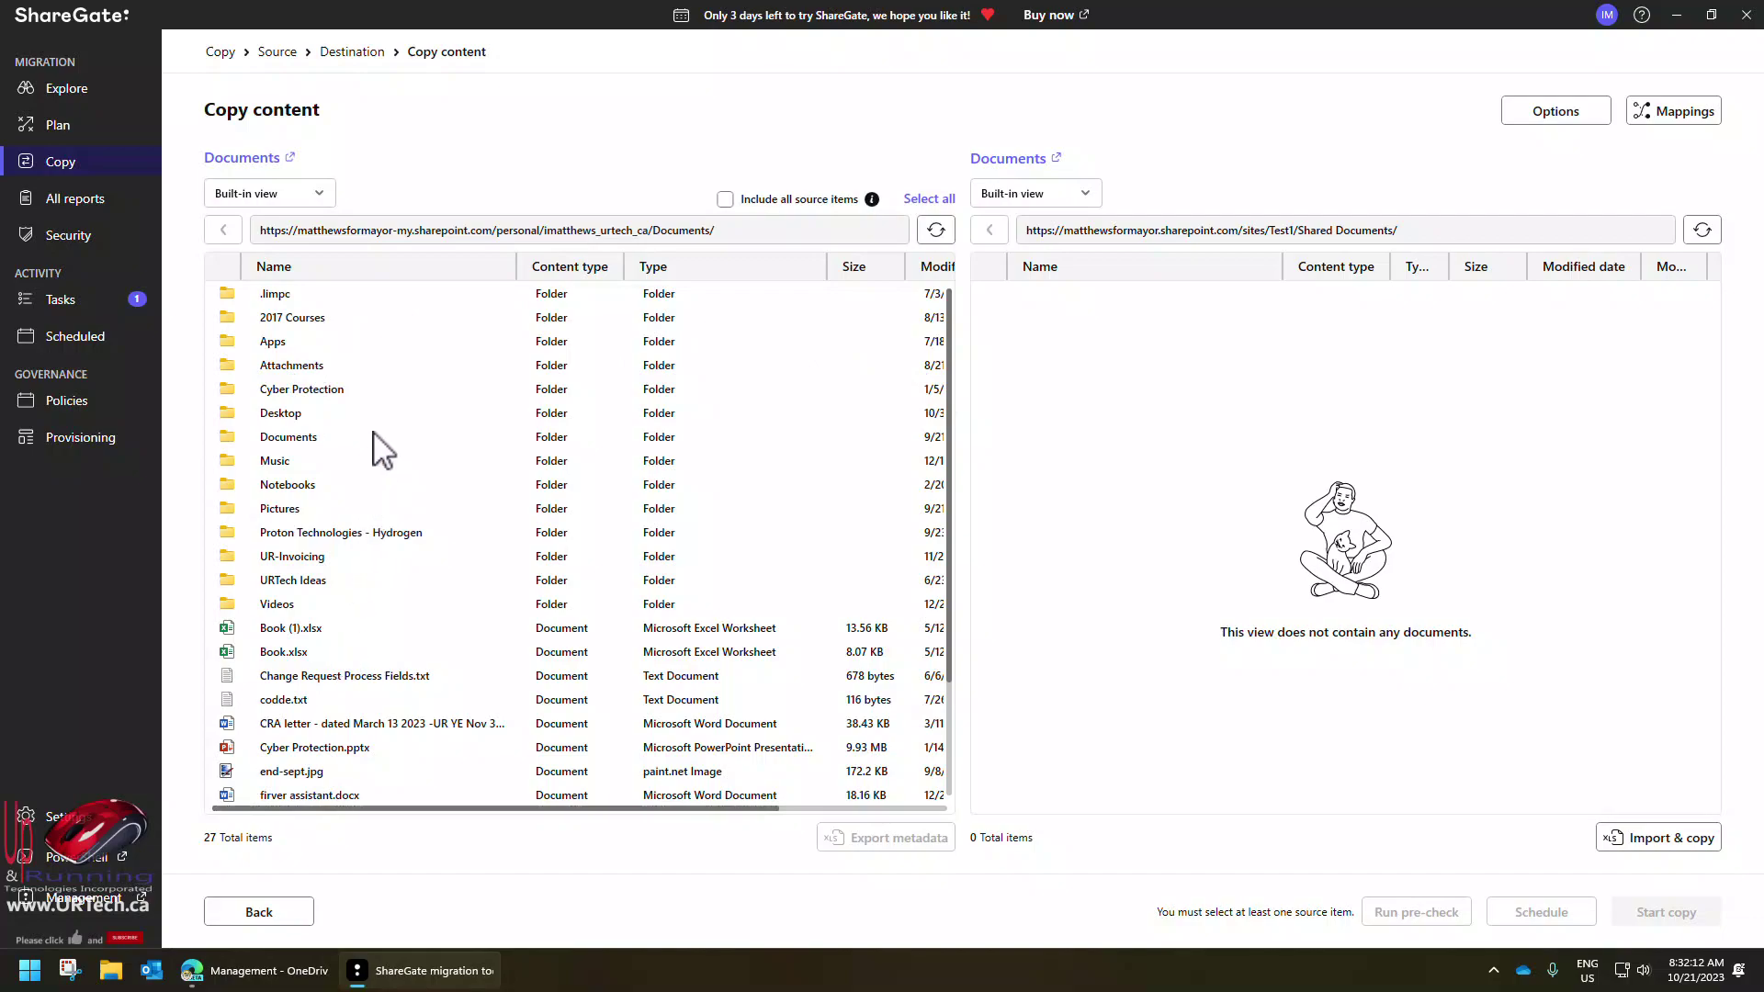
double_click(280, 414)
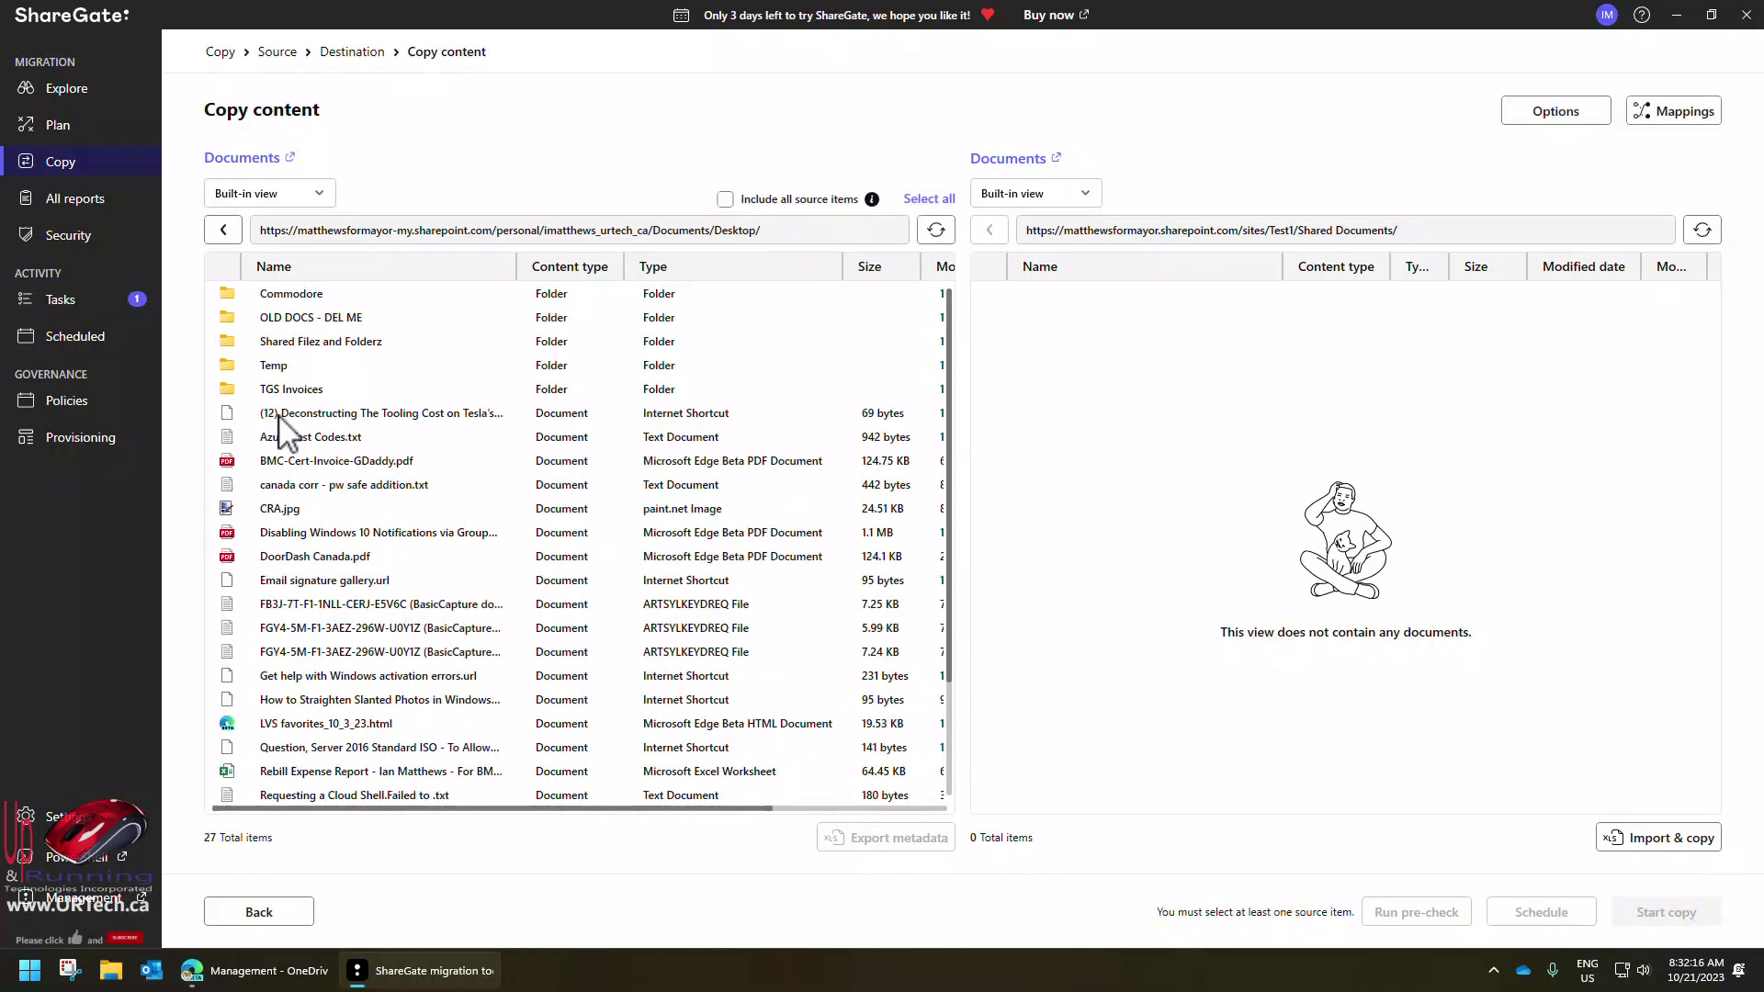
left_click(335, 344)
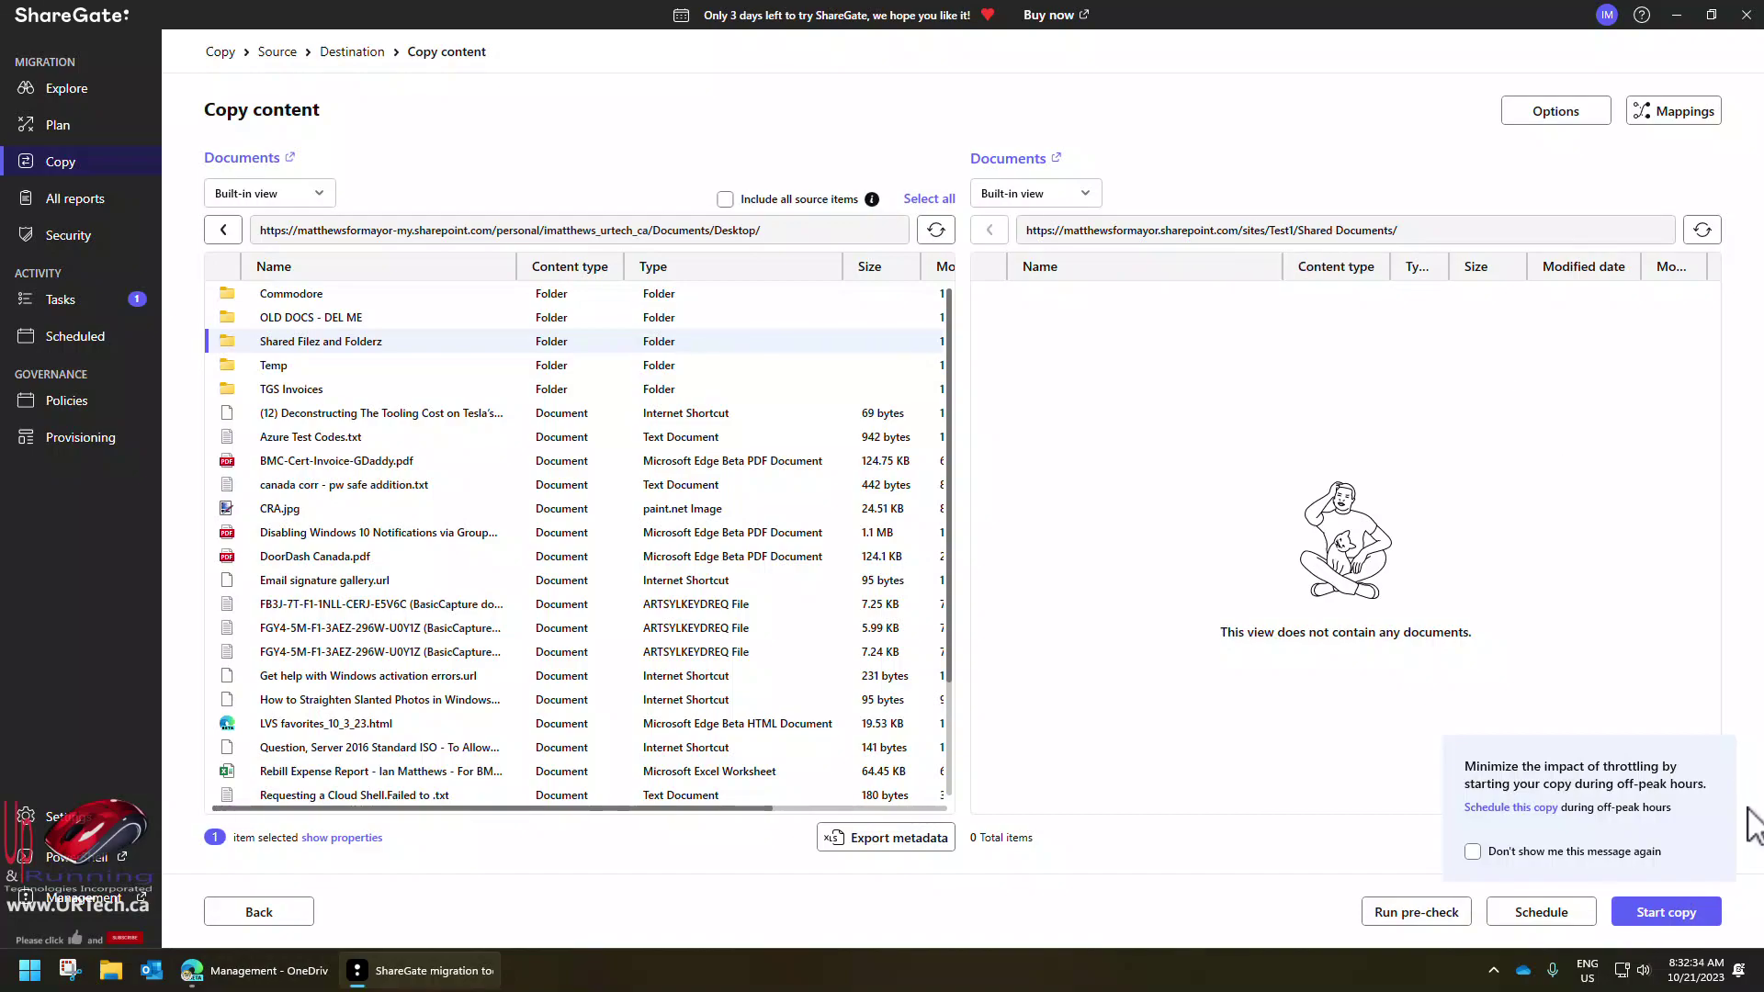
left_click(1664, 914)
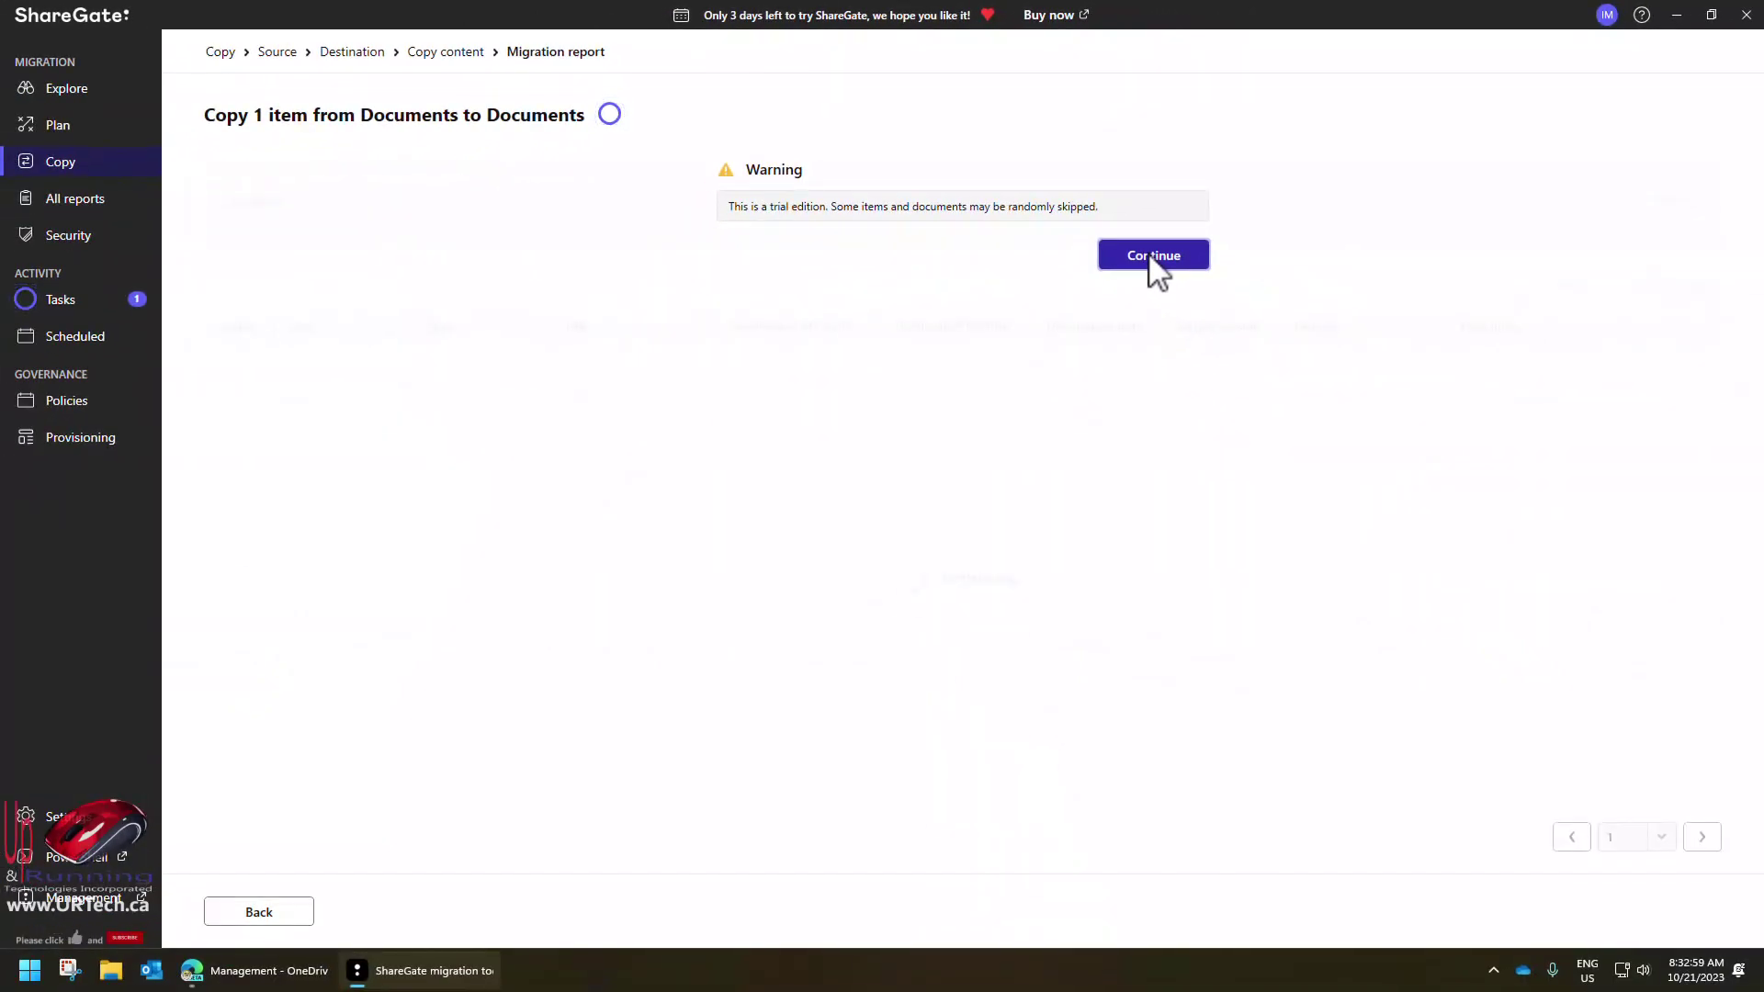
Accept the trial-edition warning so the copy runs to completion.
left_click(1152, 259)
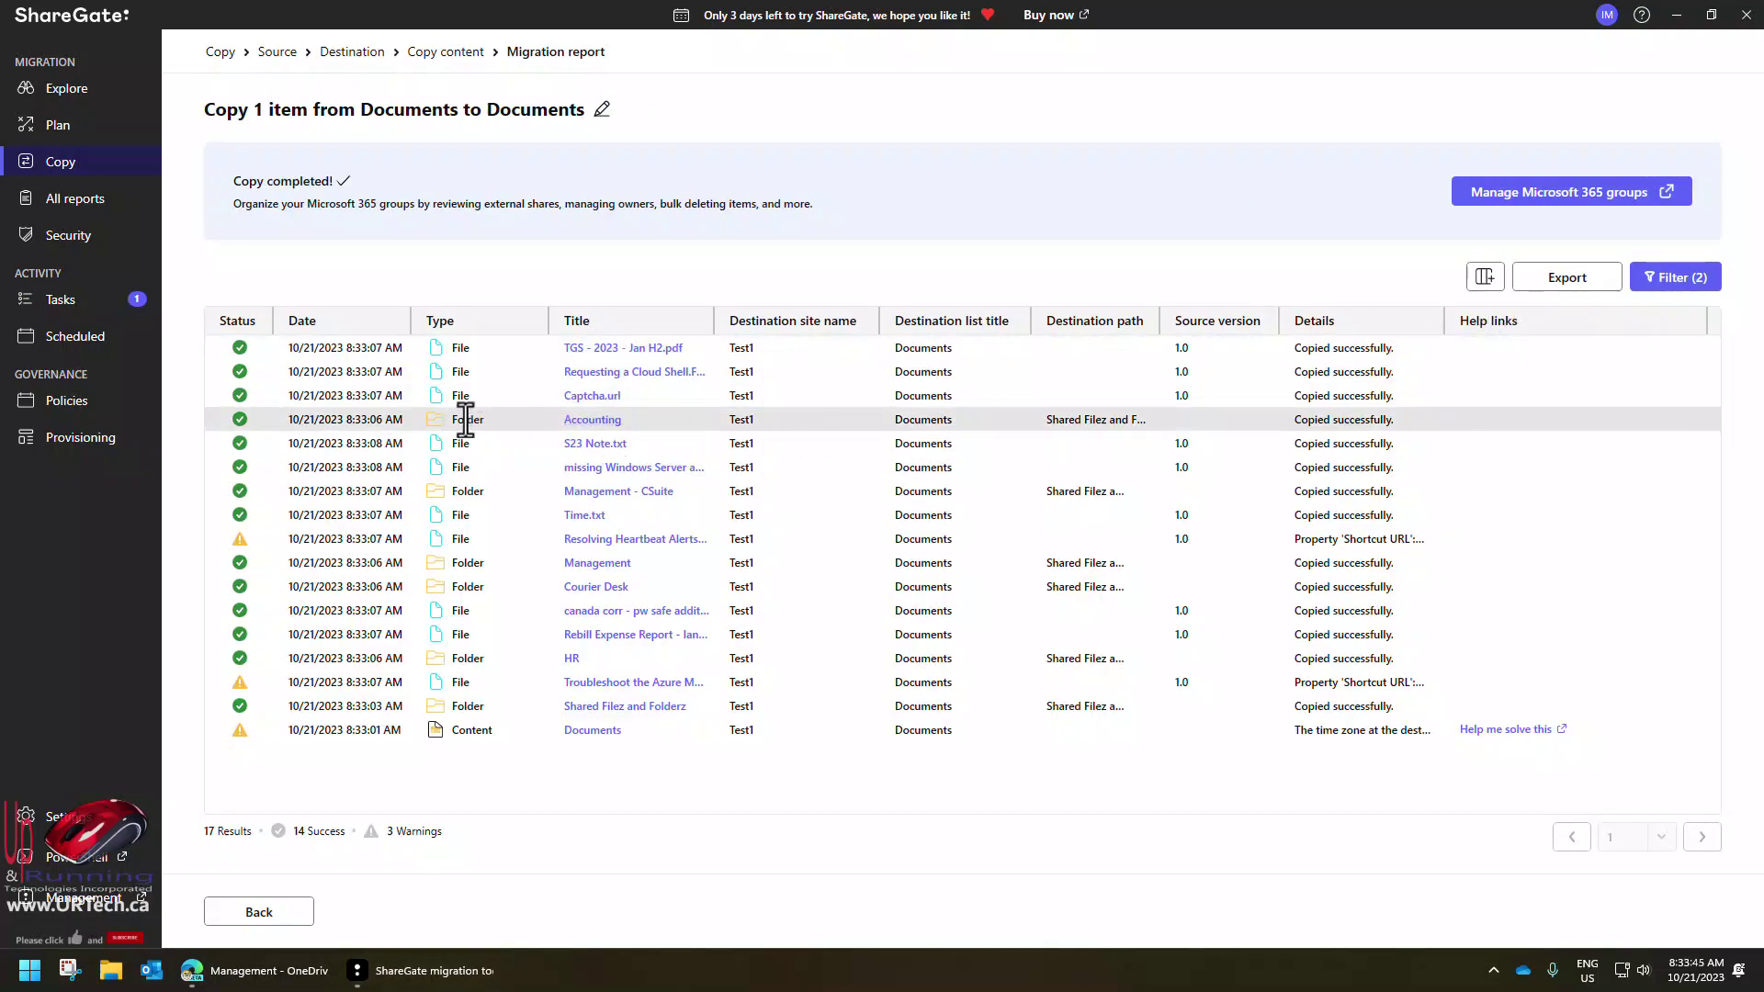
left_click_drag(1443, 319, 1702, 318)
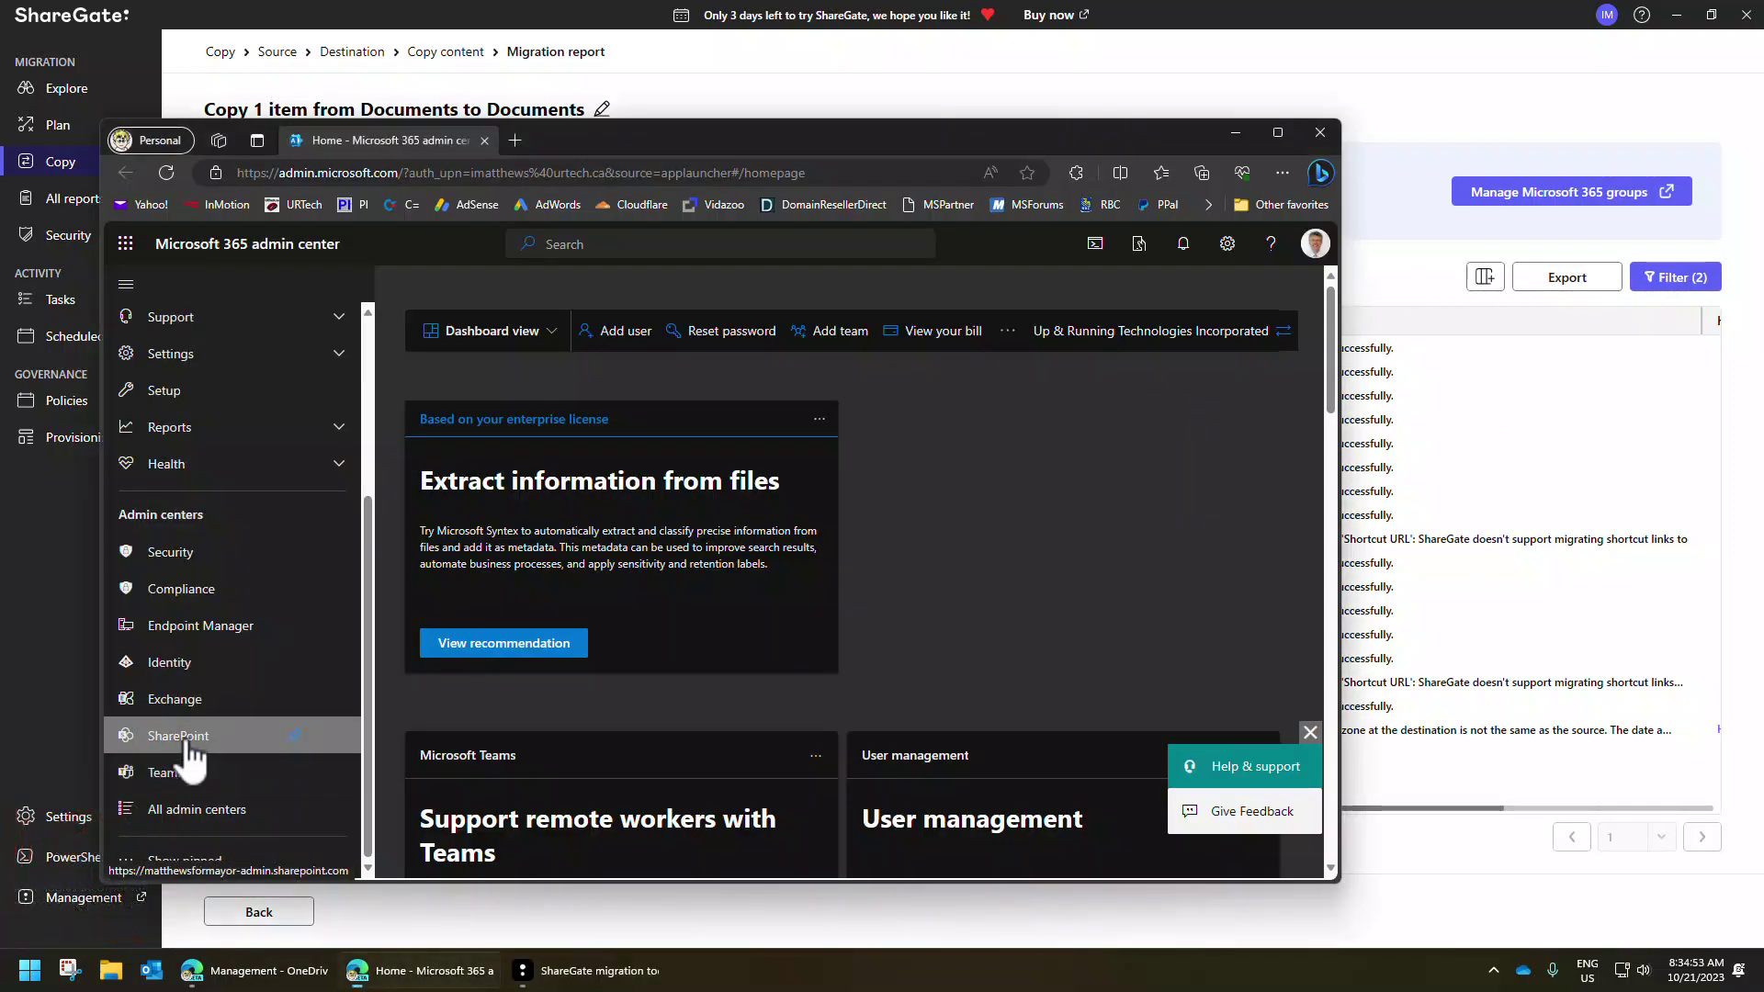
Open Test1's Documents library via SharePoint admin center and check the copied folder's access.
left_click(179, 736)
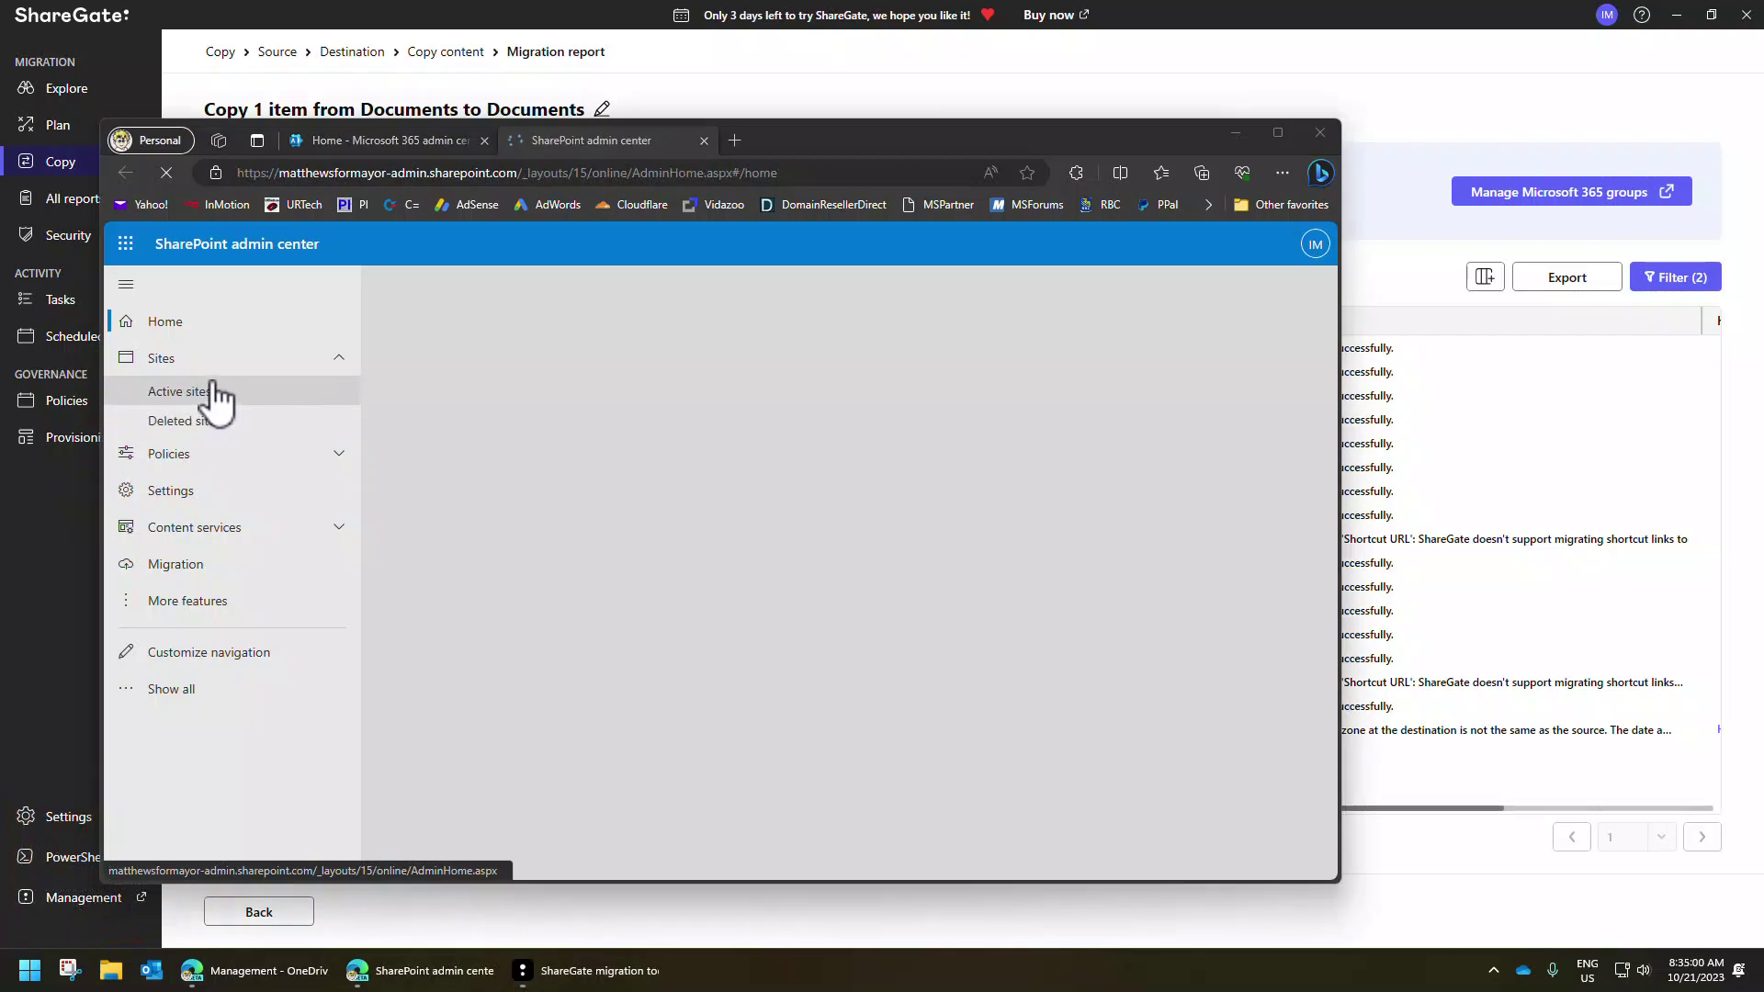
left_click(216, 394)
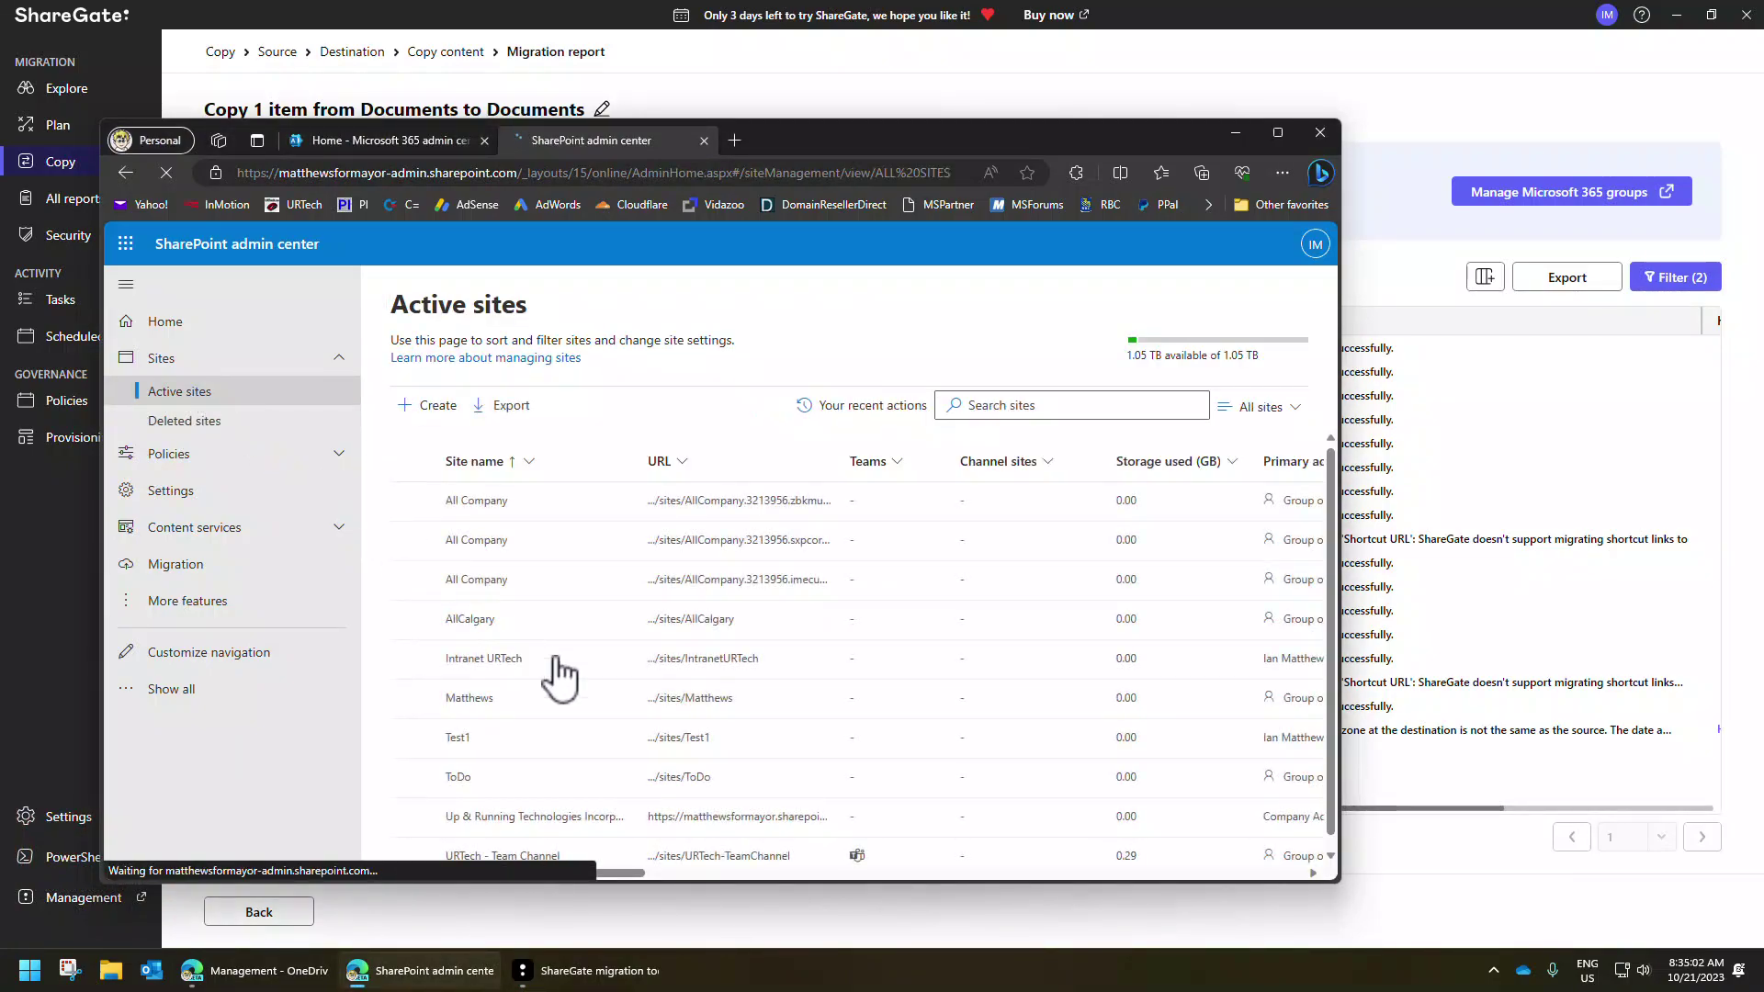
left_click(686, 741)
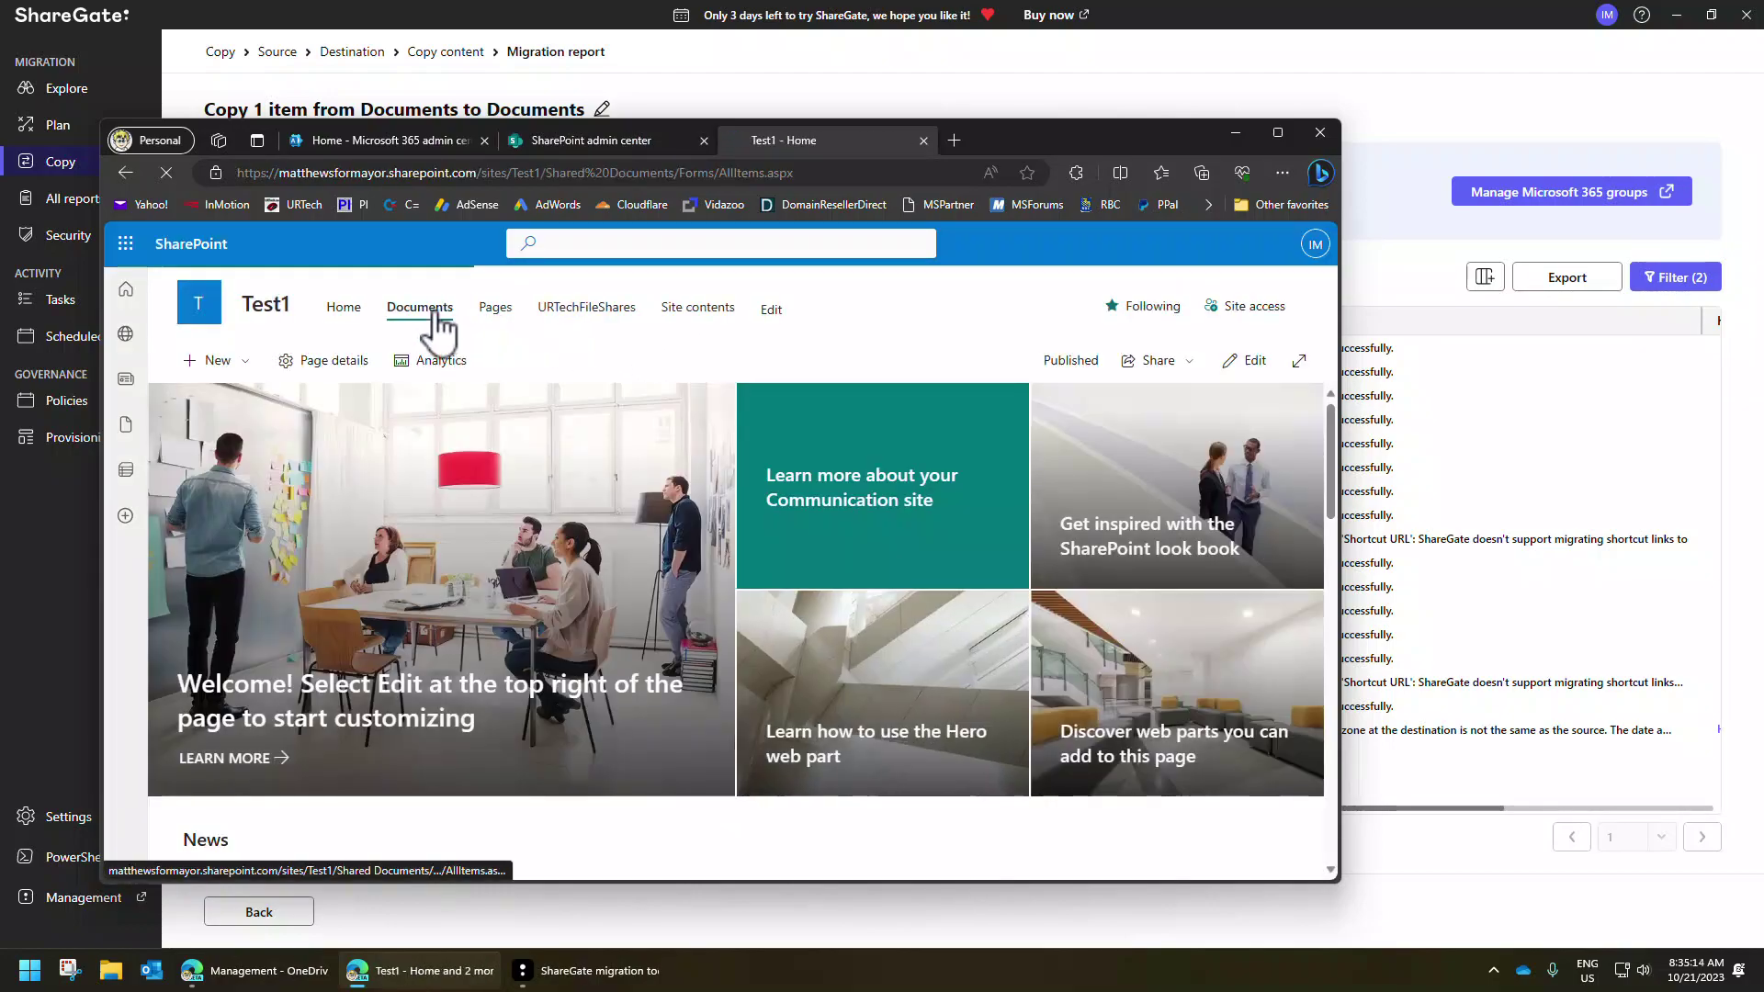
left_click(430, 314)
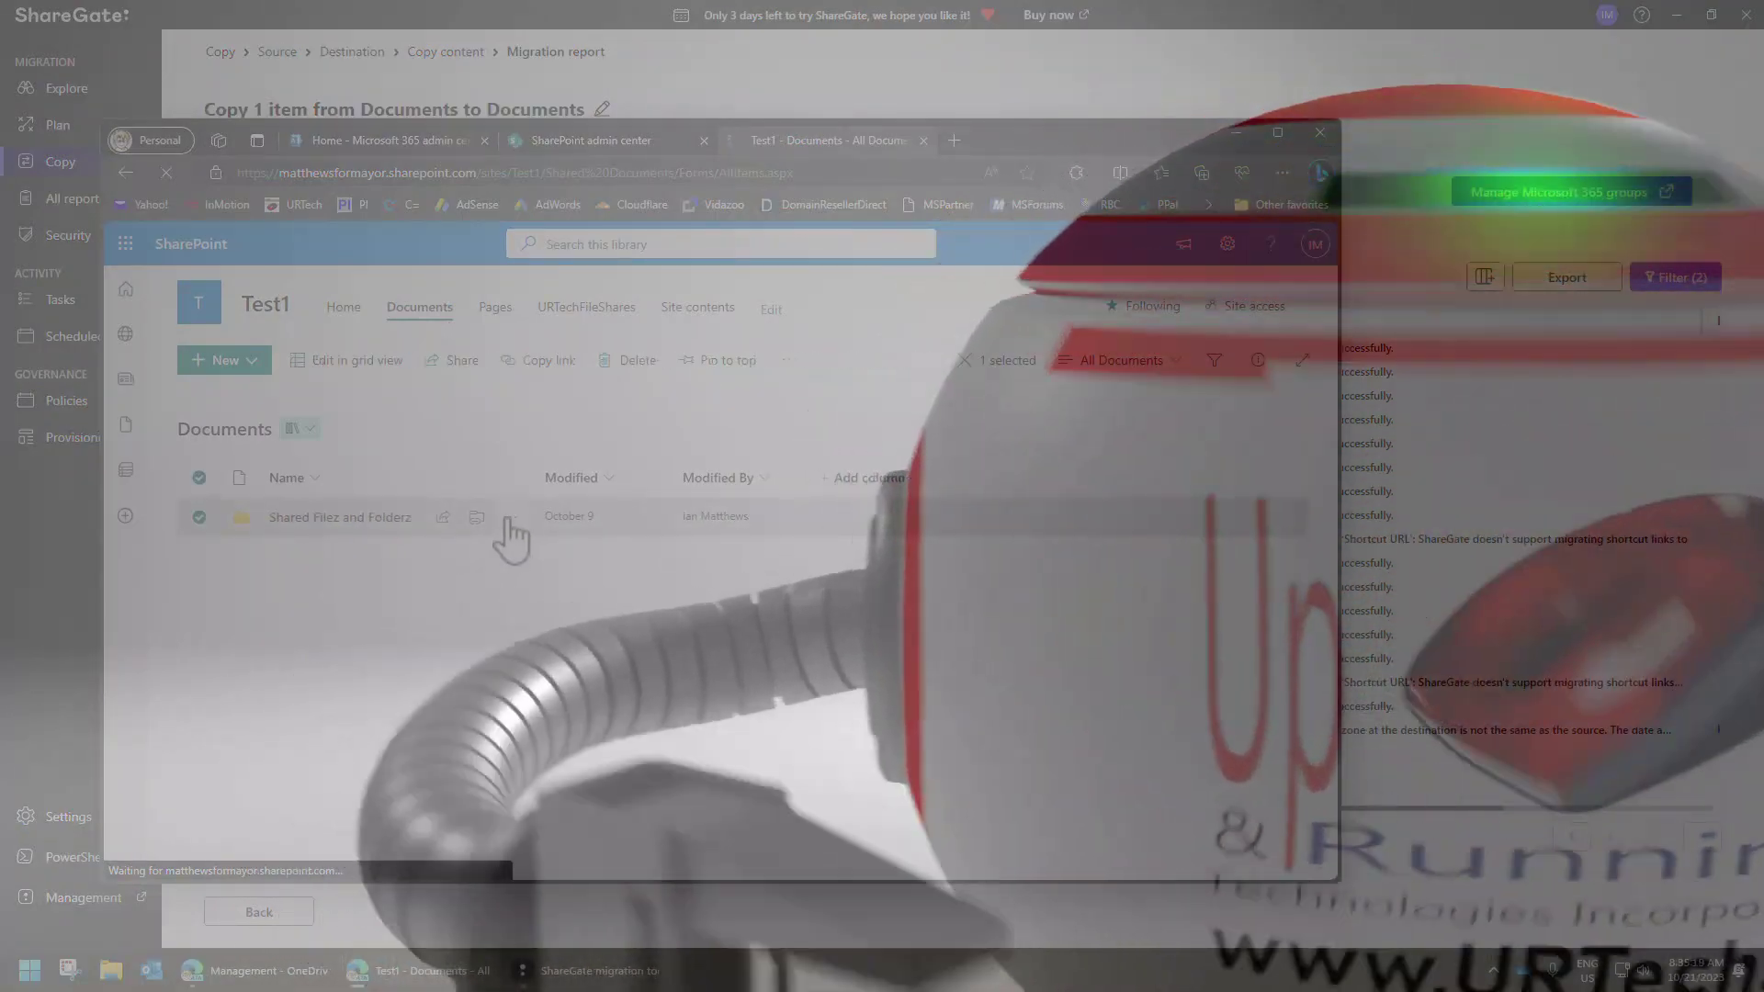
left_click(508, 521)
left_click(600, 430)
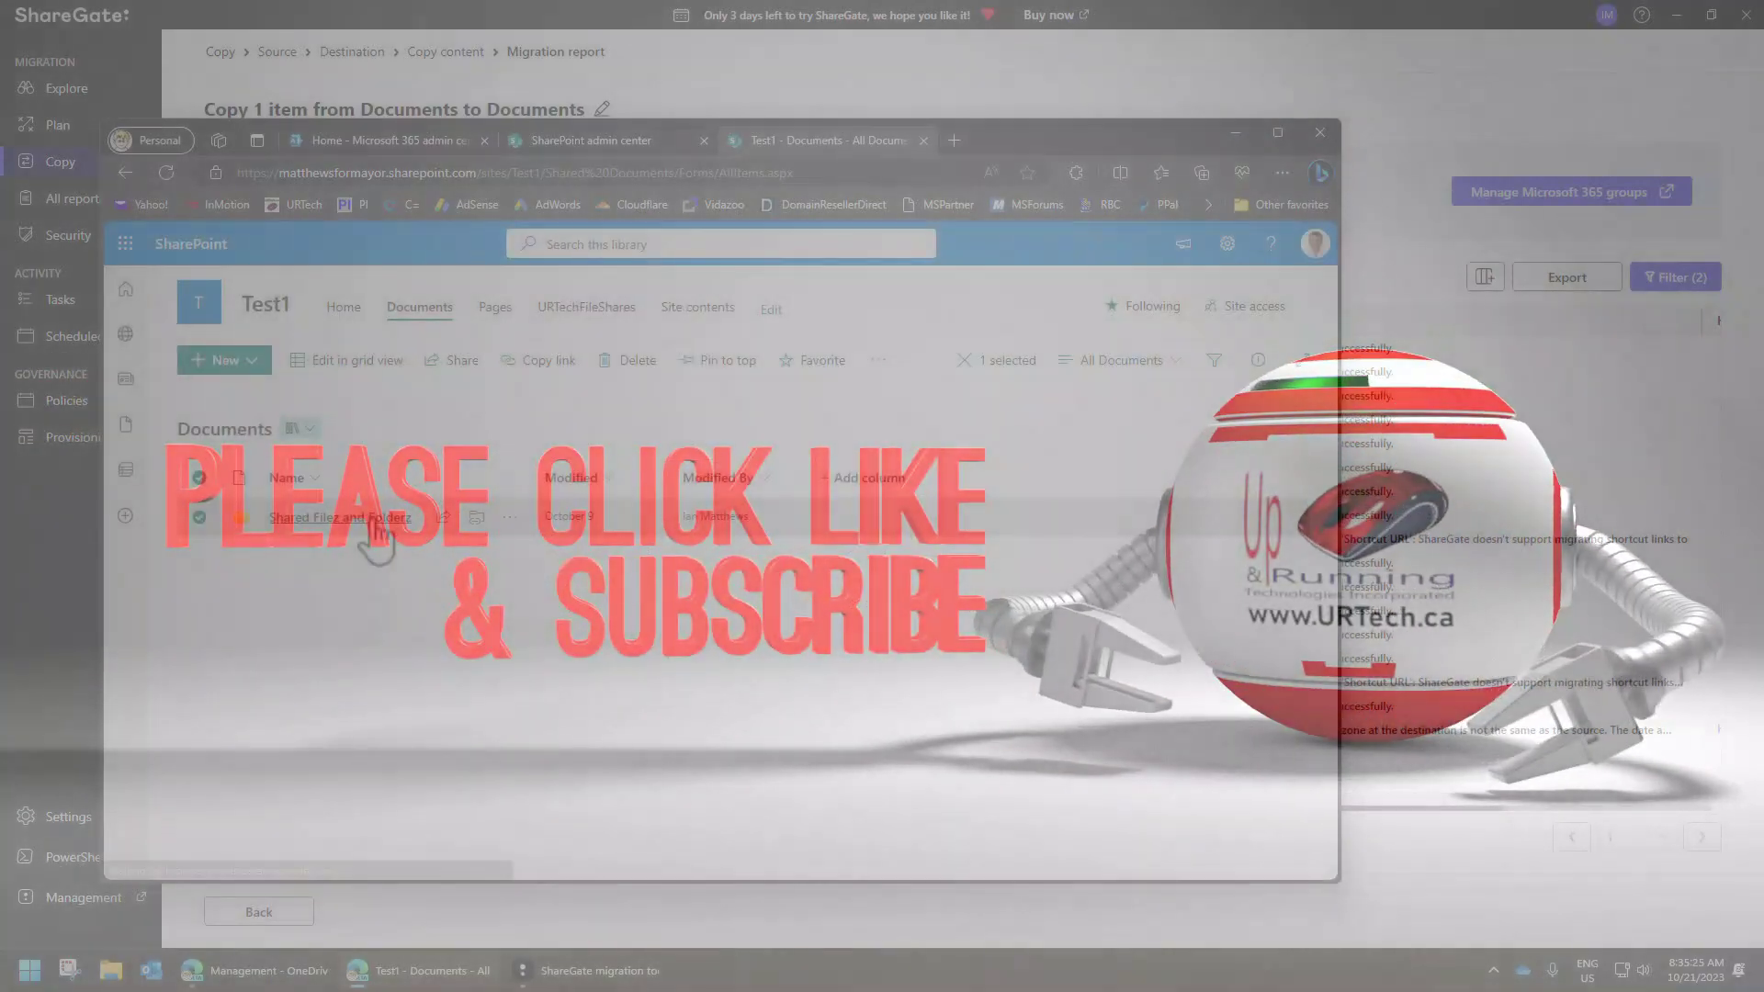
Open Shared Filez and Folderz > Management and verify Management - CSuite's owner-only access.
left_click(345, 519)
left_click(327, 639)
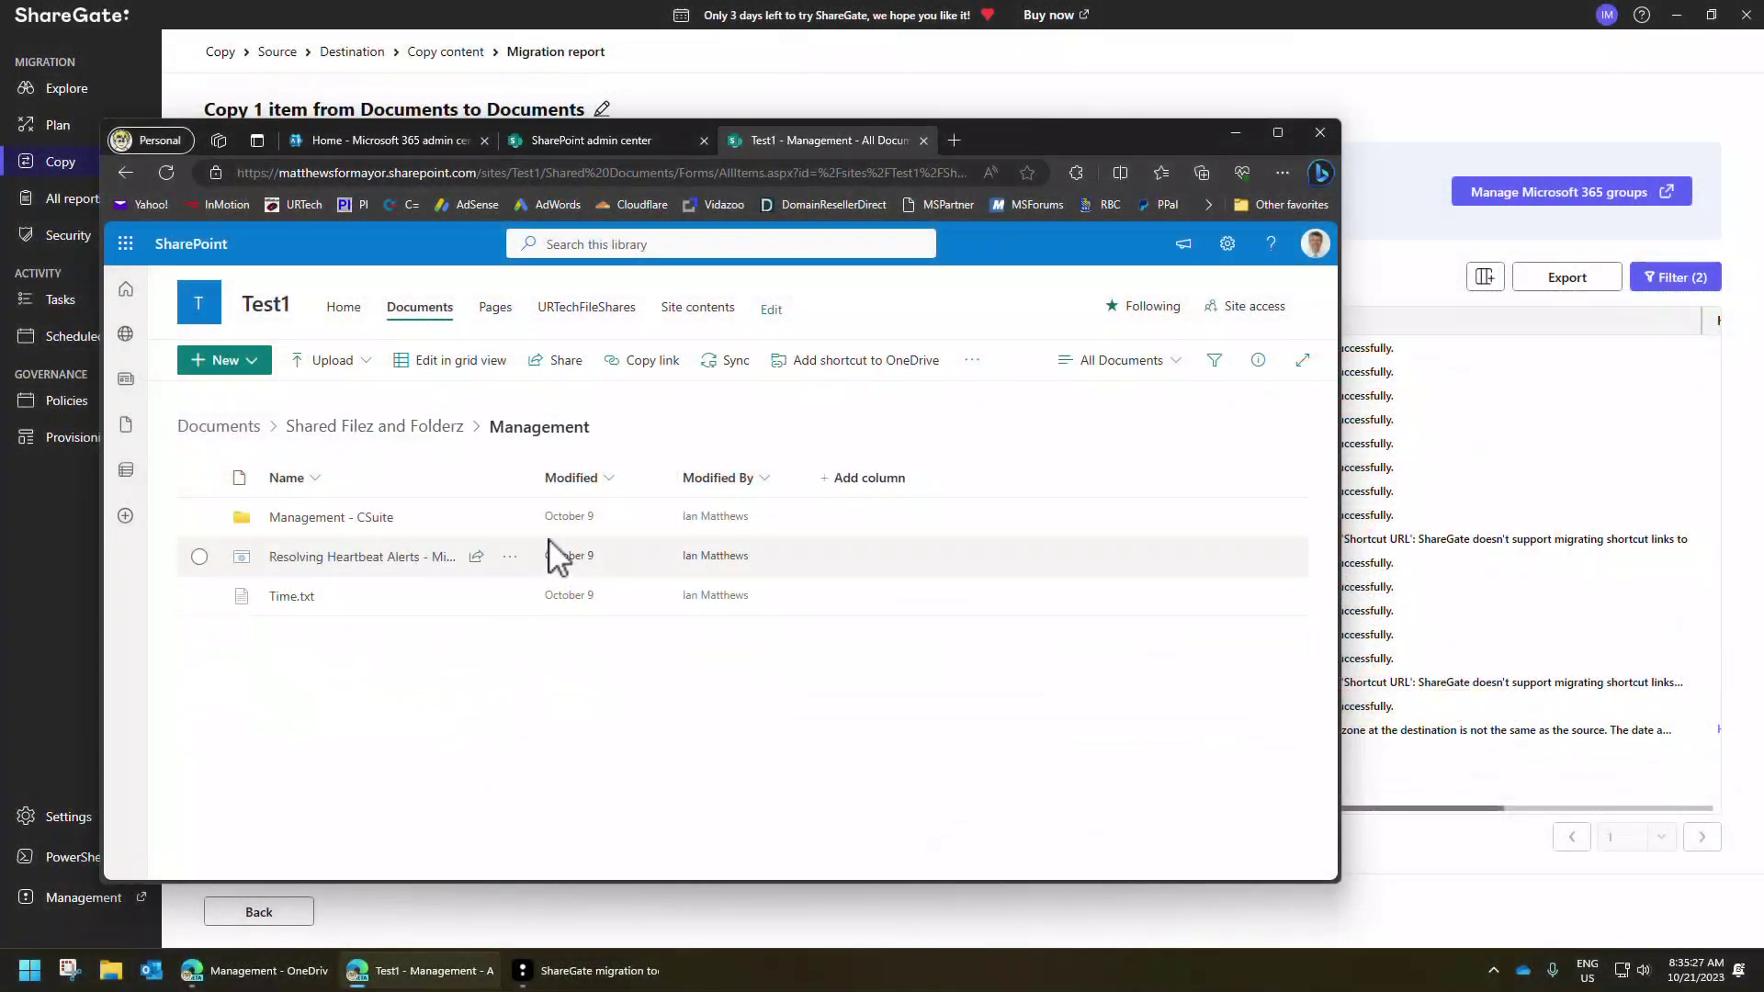
left_click(509, 517)
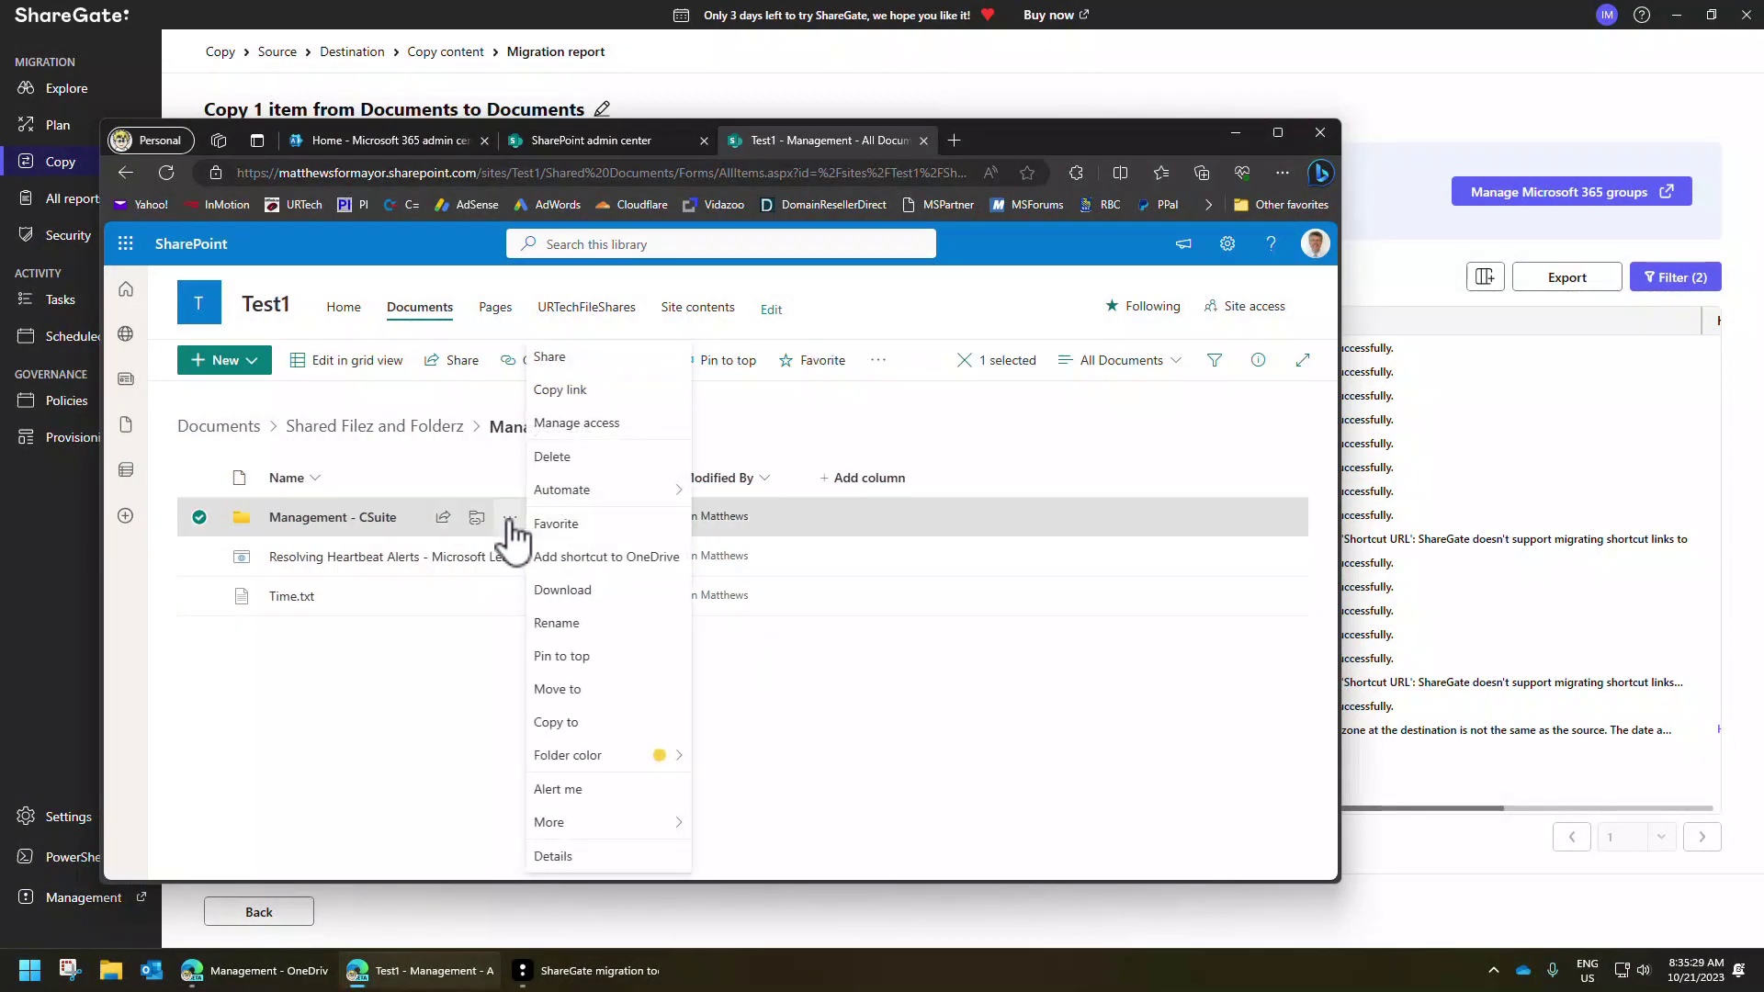
left_click(625, 428)
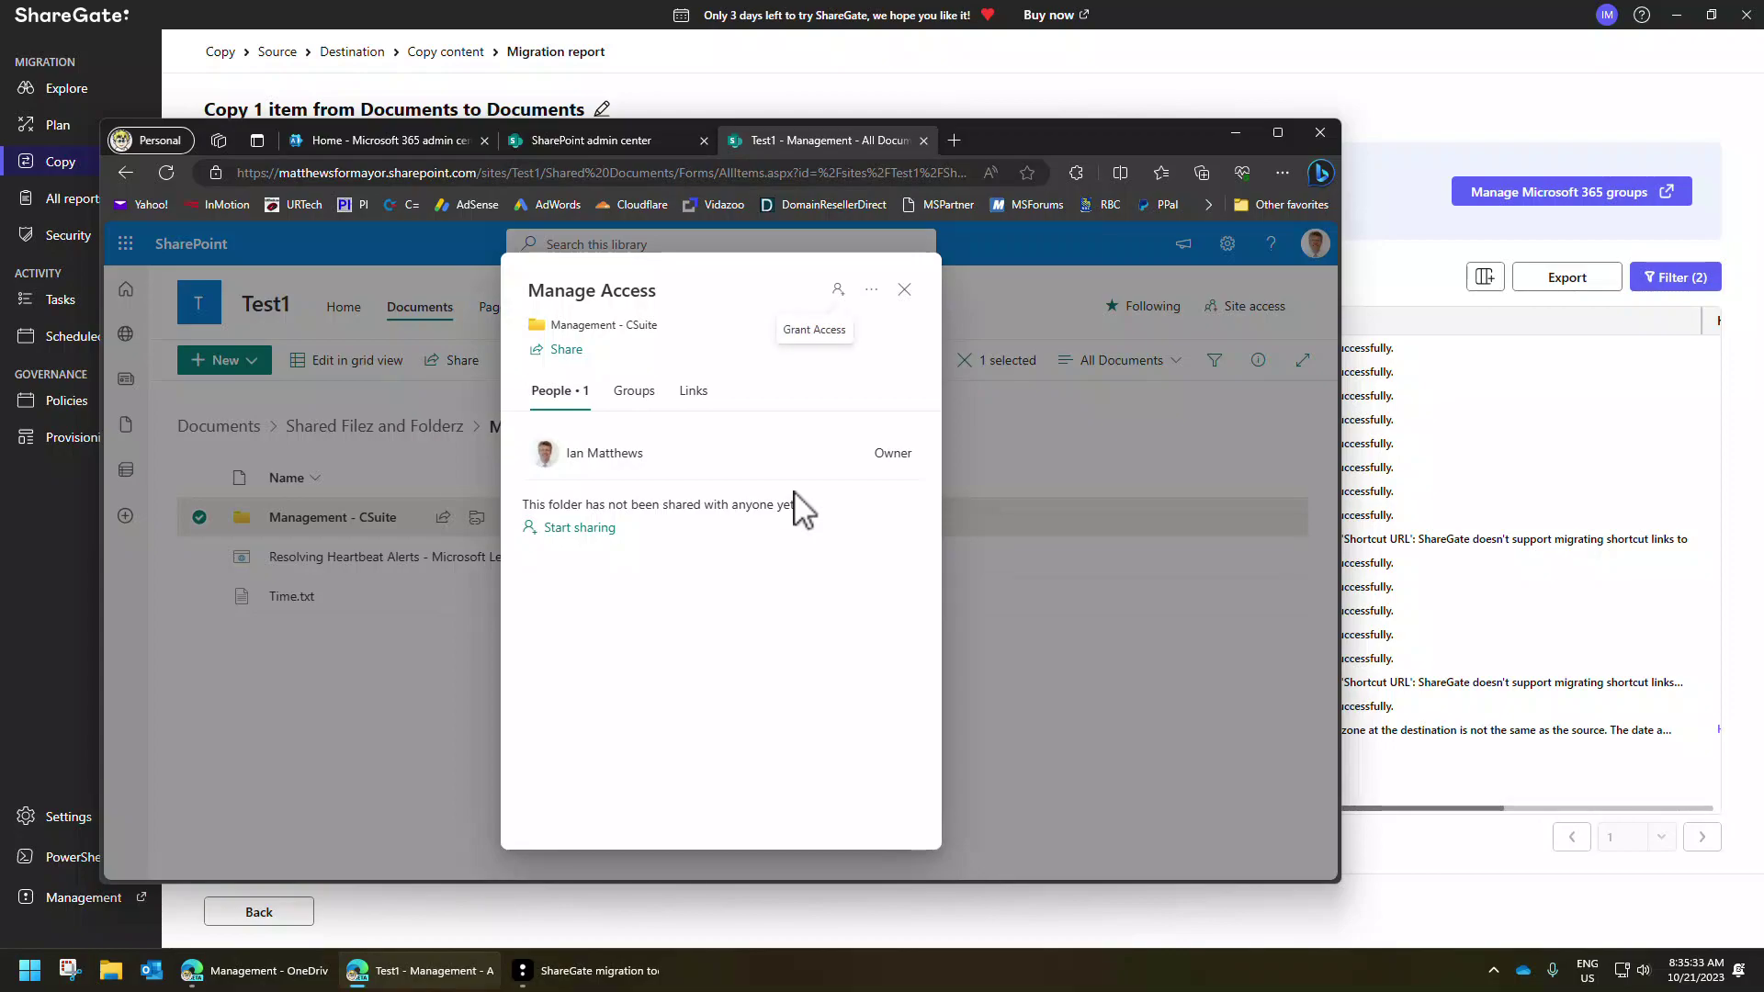
left_click(898, 289)
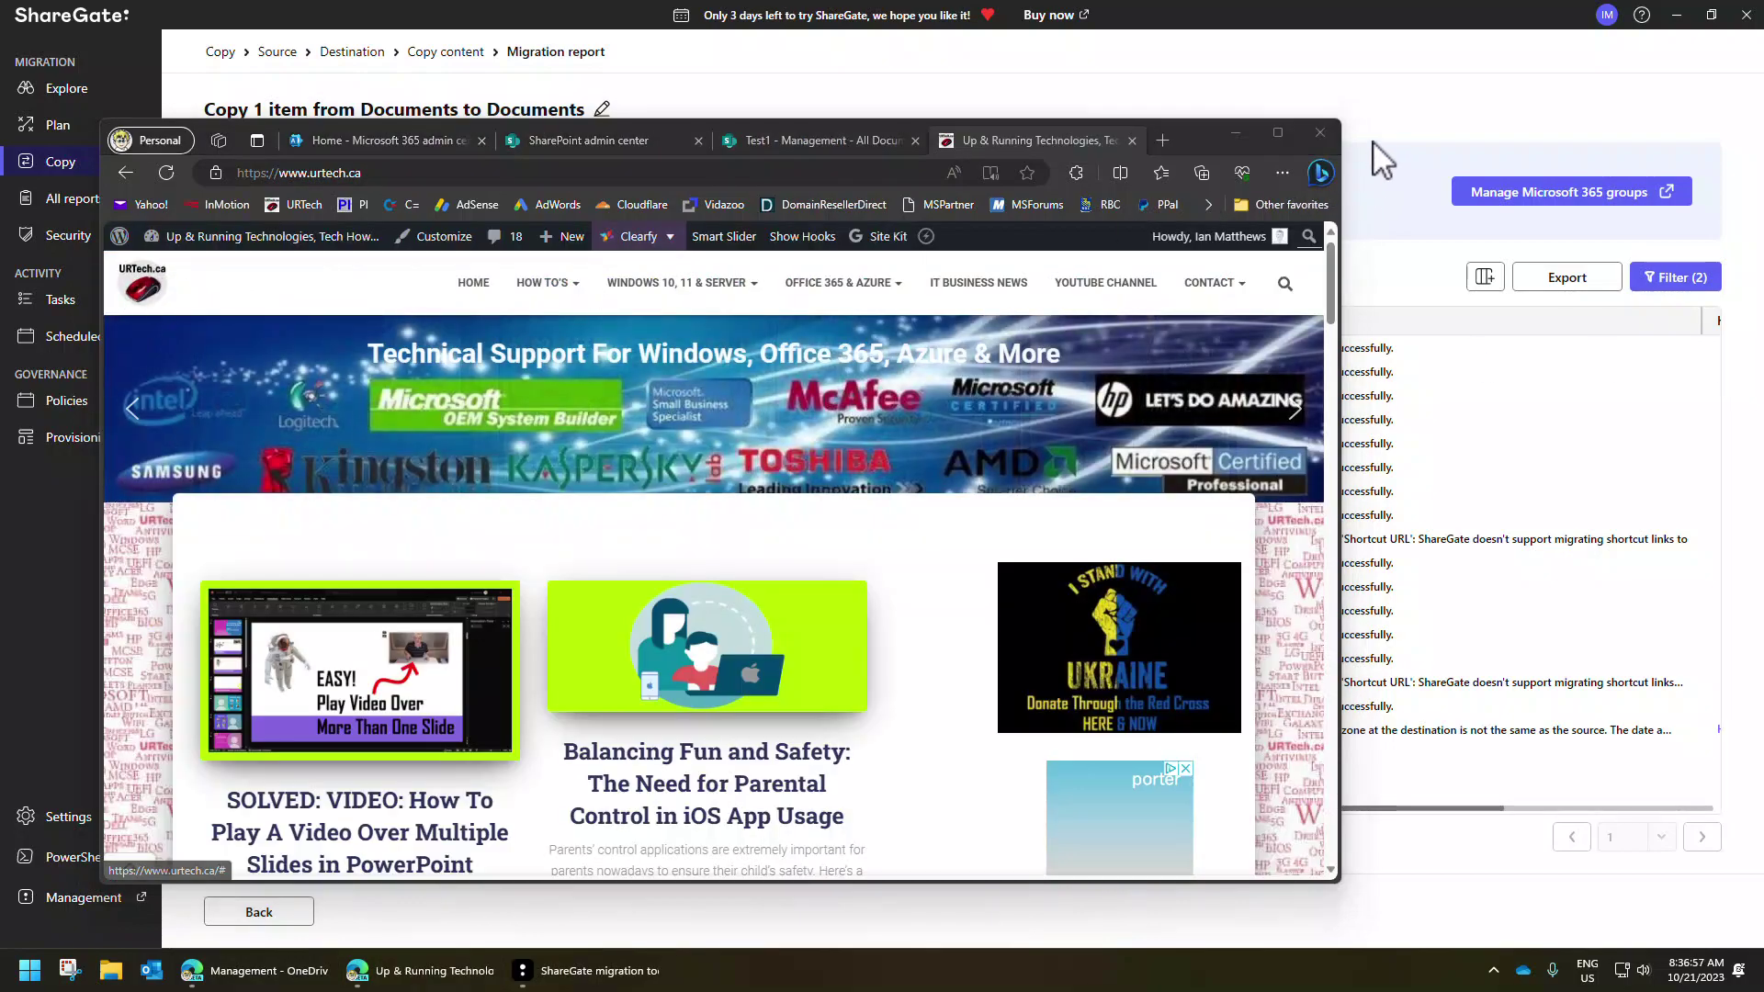
Maximize the Edge window showing the urtech.ca home page to fill the screen.
left_click(1278, 134)
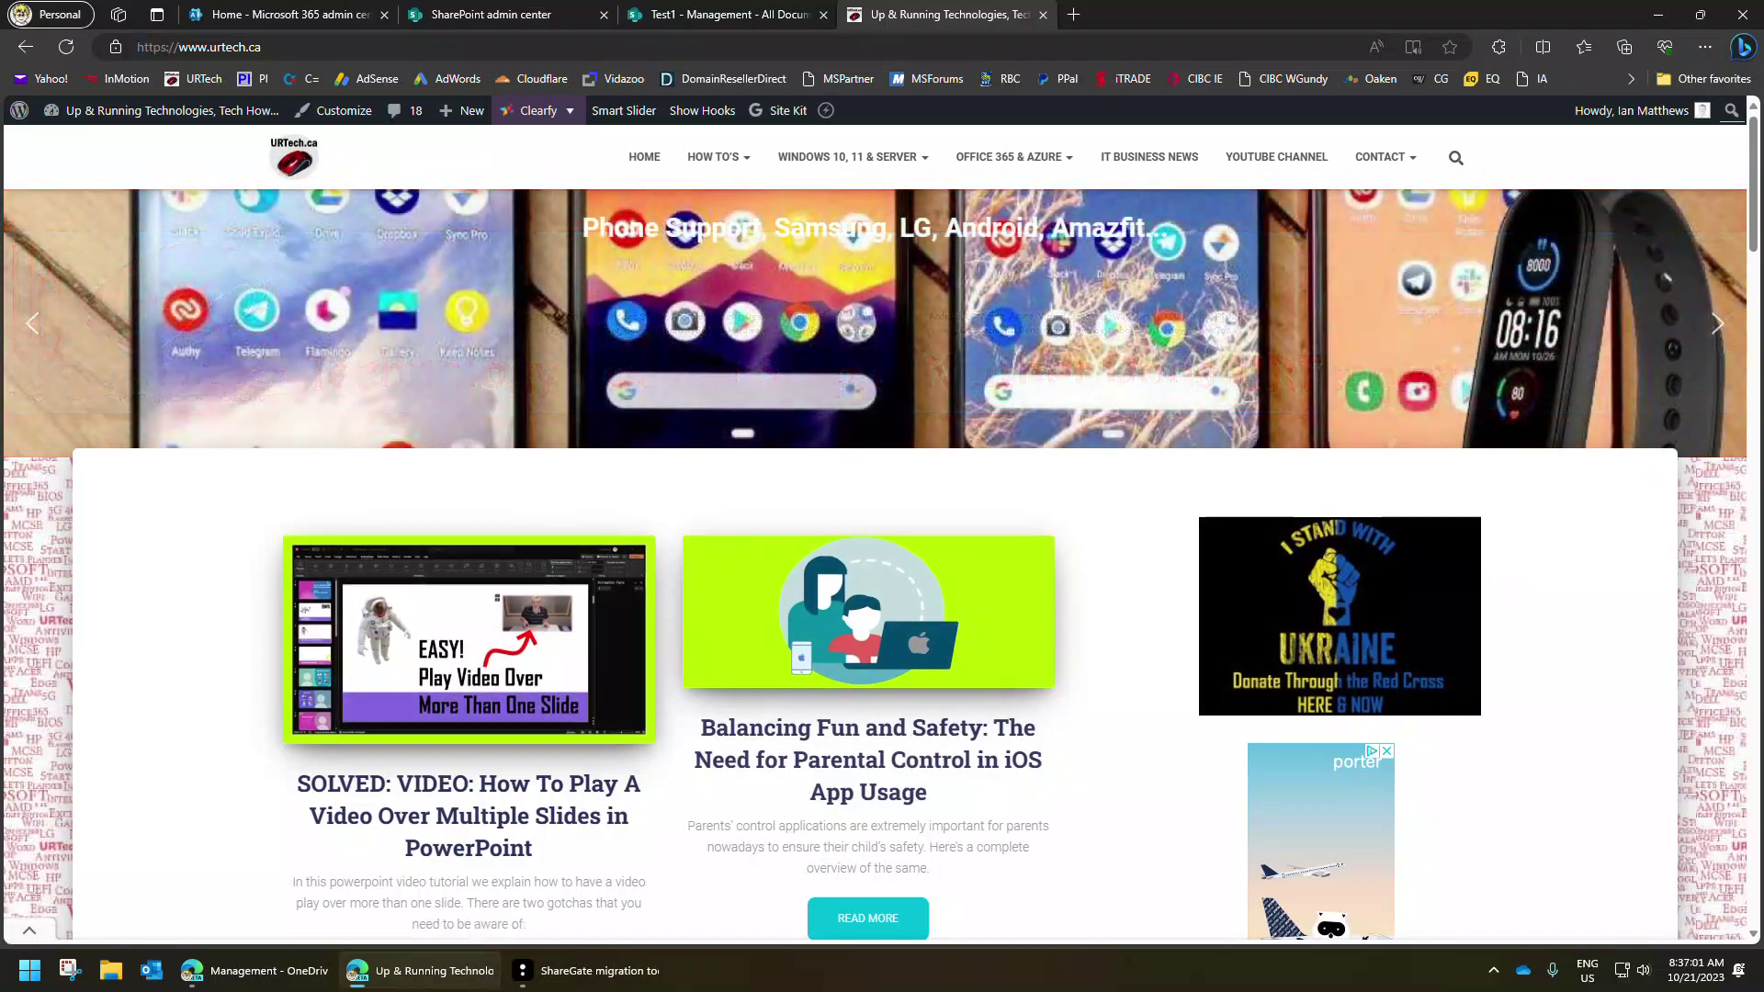
left_click_drag(1754, 237, 1747, 455)
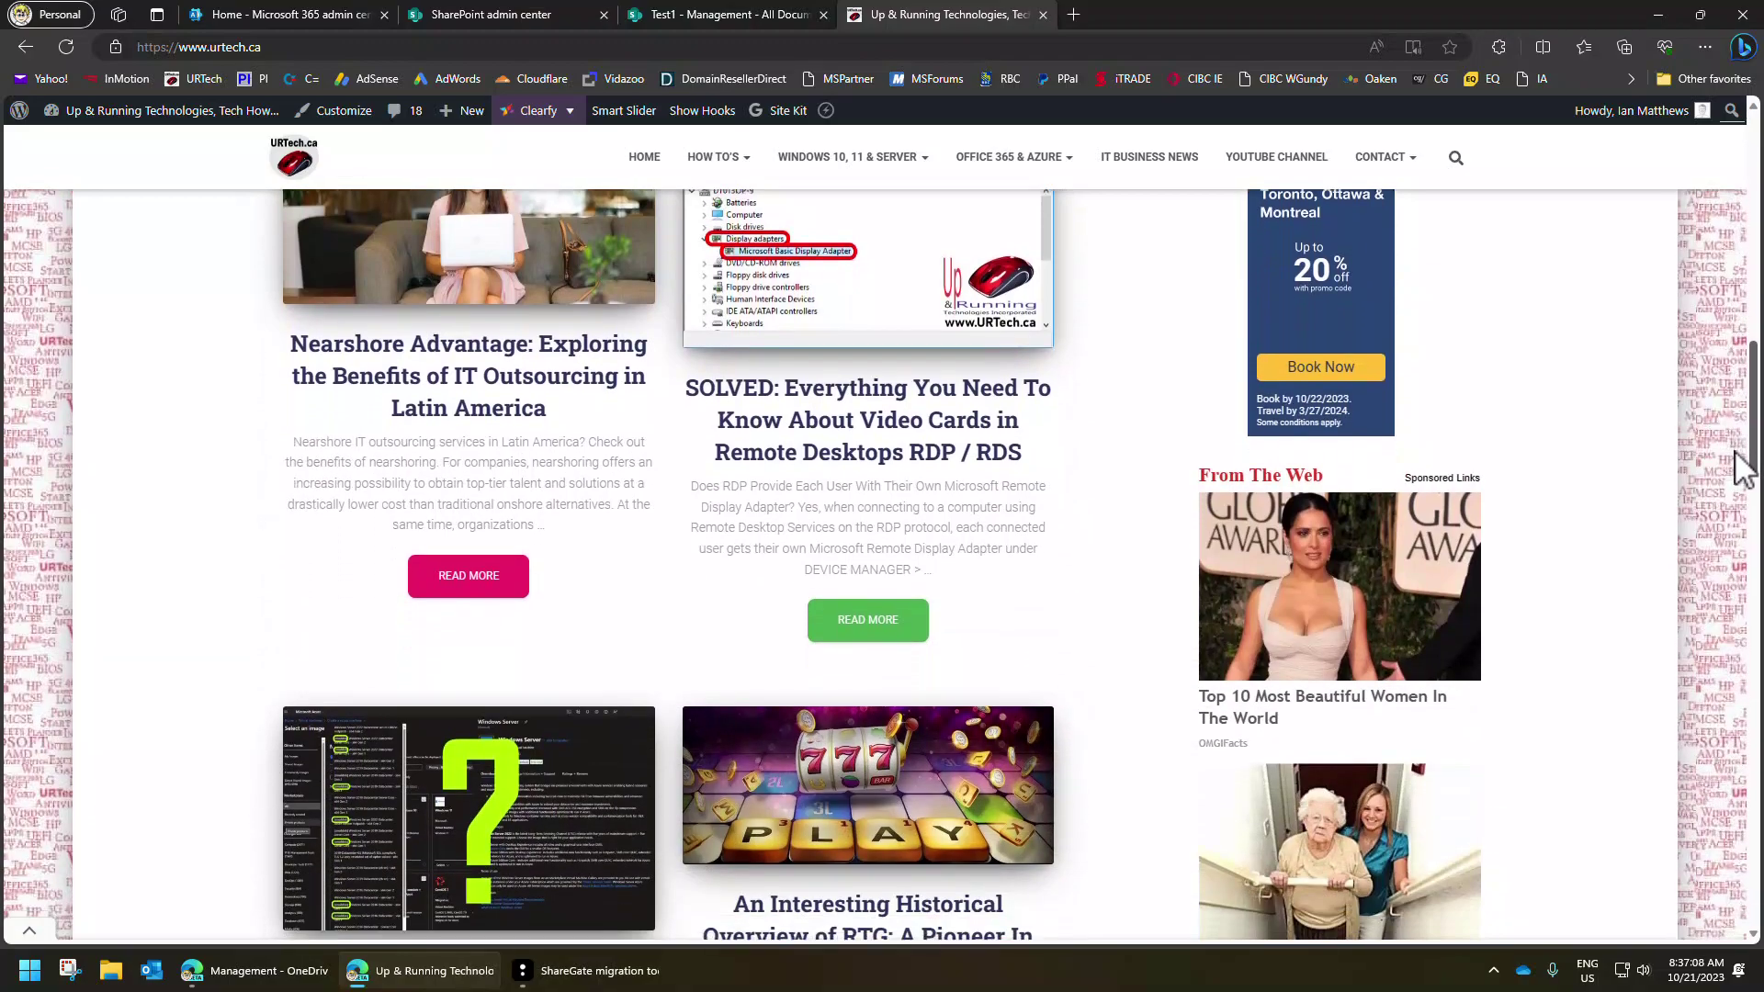
mouse_move(1748, 455)
left_mouse_down()
mouse_move(1748, 473)
mouse_move(1748, 438)
left_mouse_up()
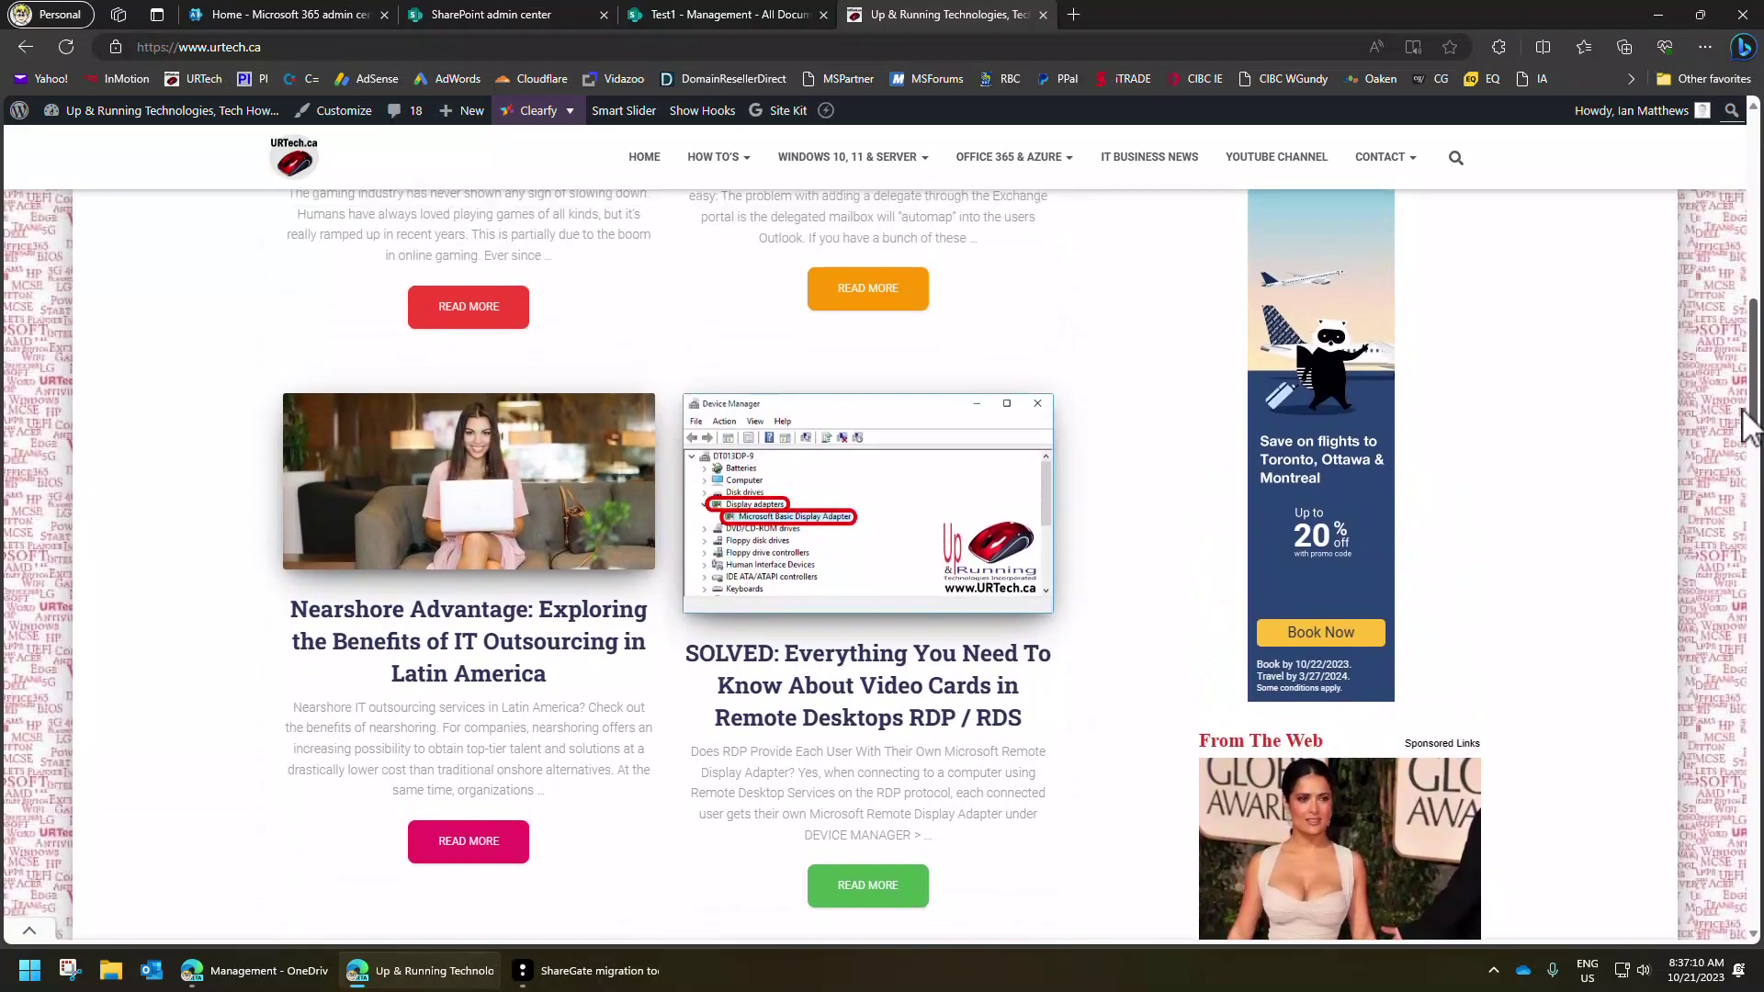
scroll(1745, 415, "up", 1)
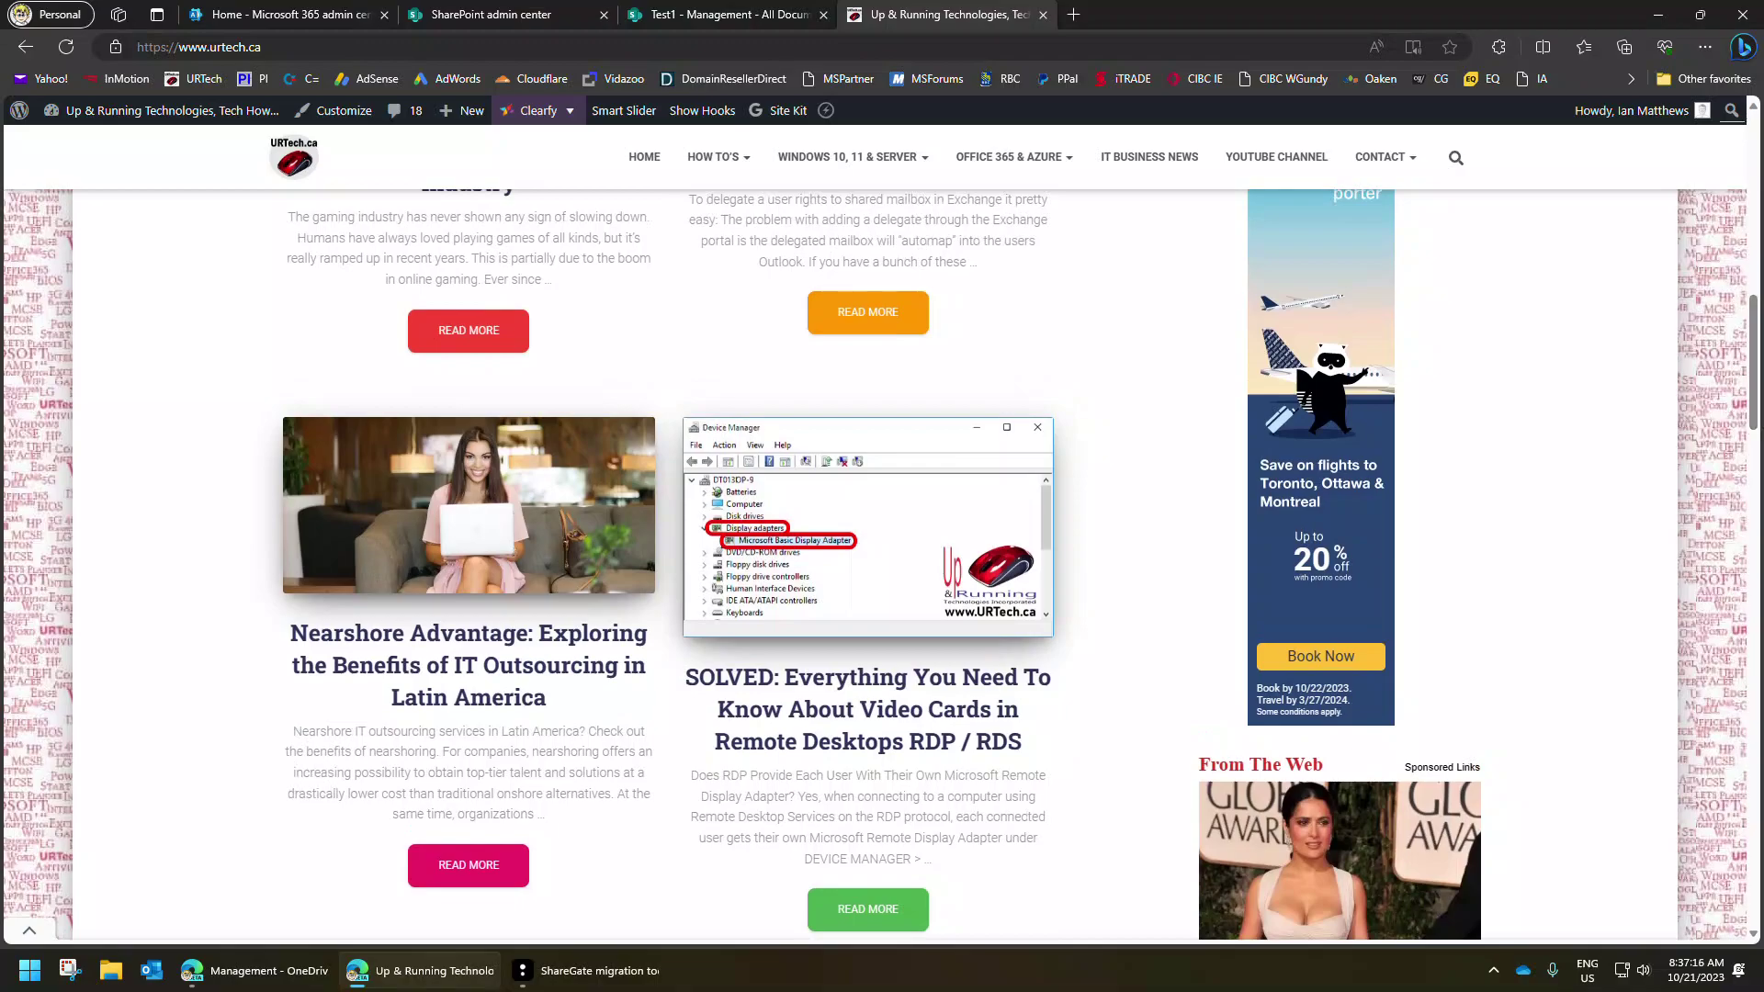